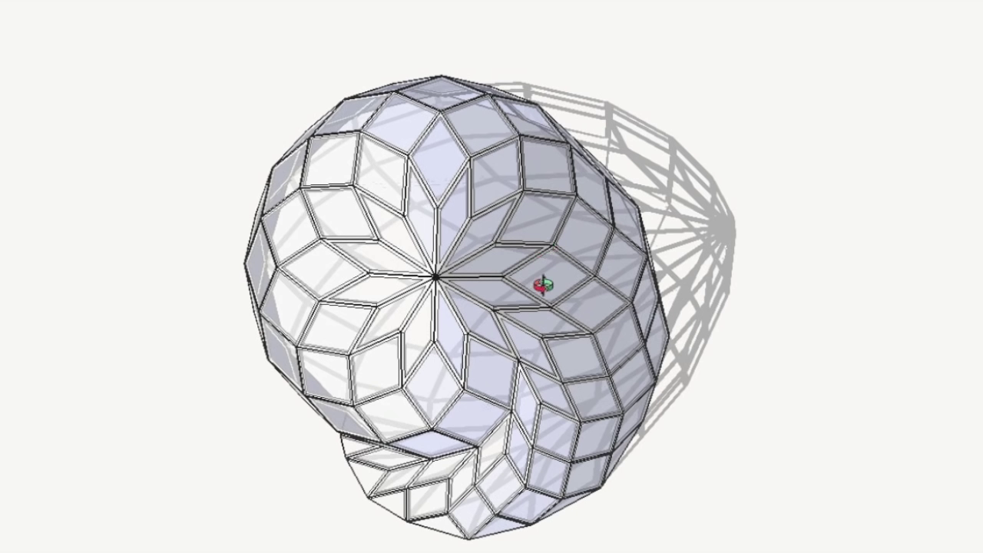
# Step: Switch to another saved viewpoint showing the example domes
pyautogui.click(308, 1)
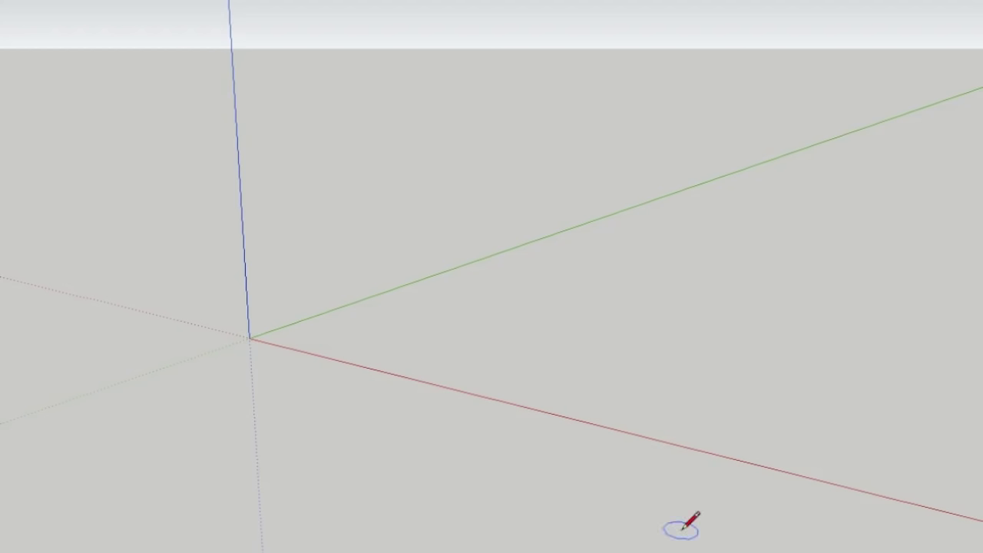
# Step: Draw a regular polygon on the ground, centred on the origin, with an exact typed radius
pyautogui.click(250, 338)
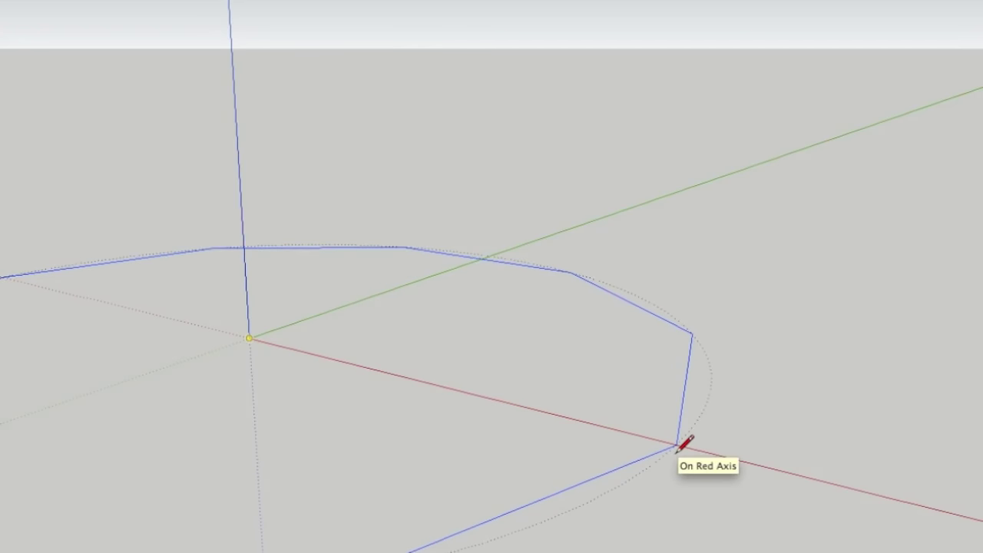
pyautogui.click(799, 475)
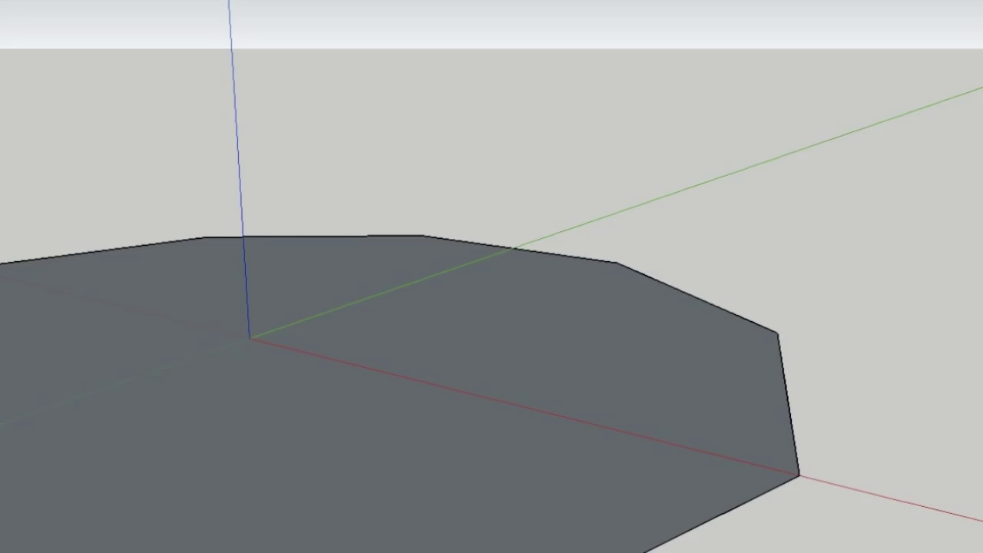
pyautogui.press('Return')
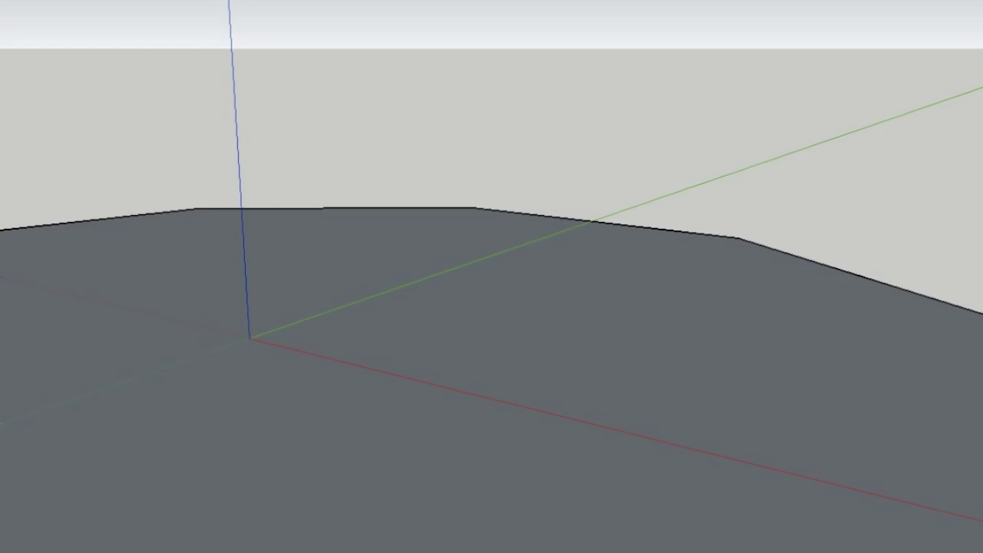
pyautogui.scroll(-3, 230, 323)
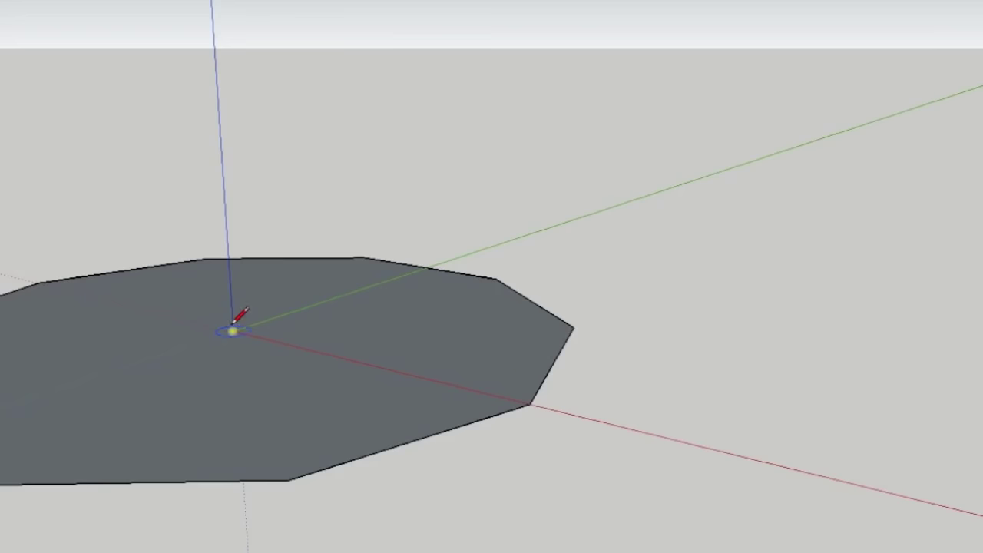
pyautogui.scroll(-3, 668, 344)
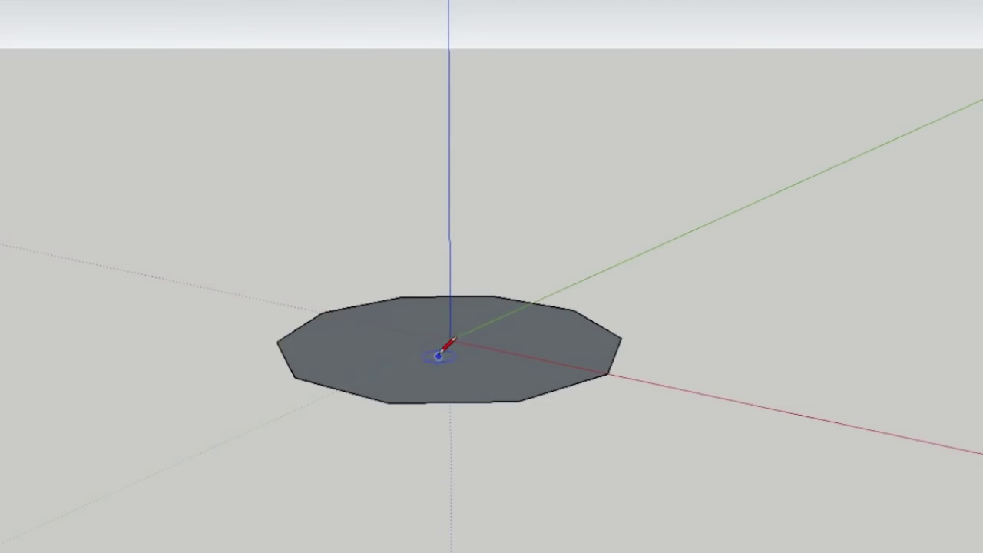
pyautogui.scroll(3, 447, 345)
pyautogui.scroll(-1, 452, 338)
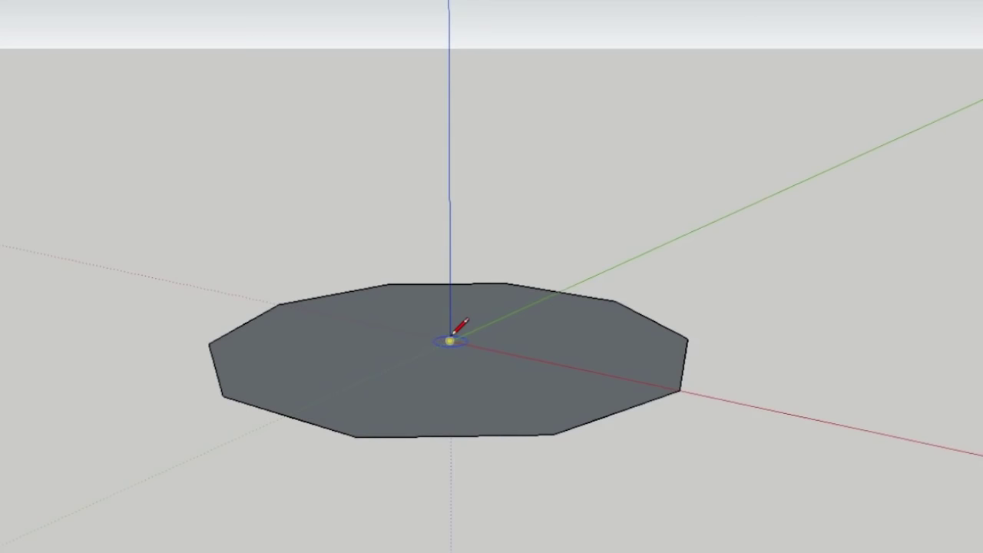
pyautogui.scroll(-2, 451, 340)
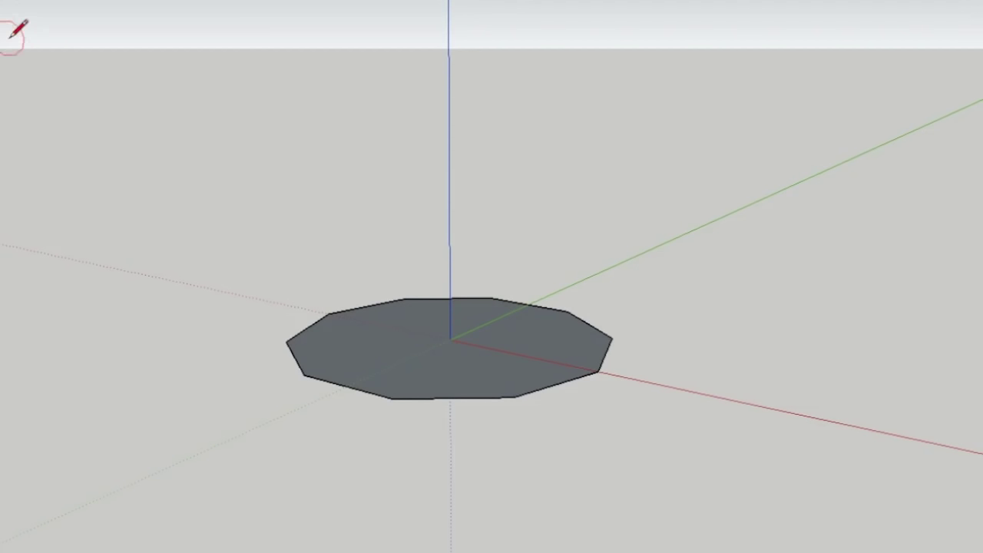
# Step: Draw a vertical edge up the blue axis from the origin, then a slanted edge from its top to a polygon corner
pyautogui.press('l')
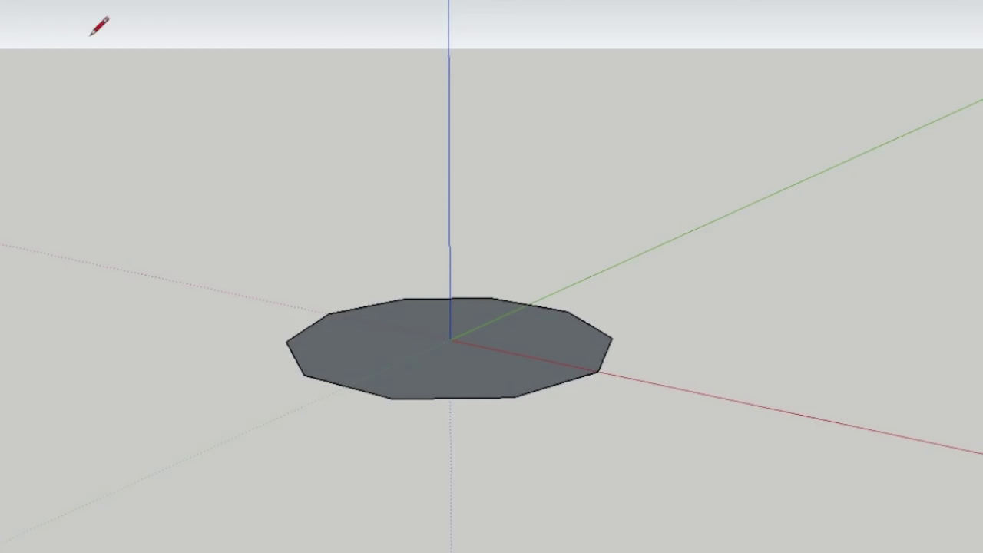
pyautogui.click(450, 340)
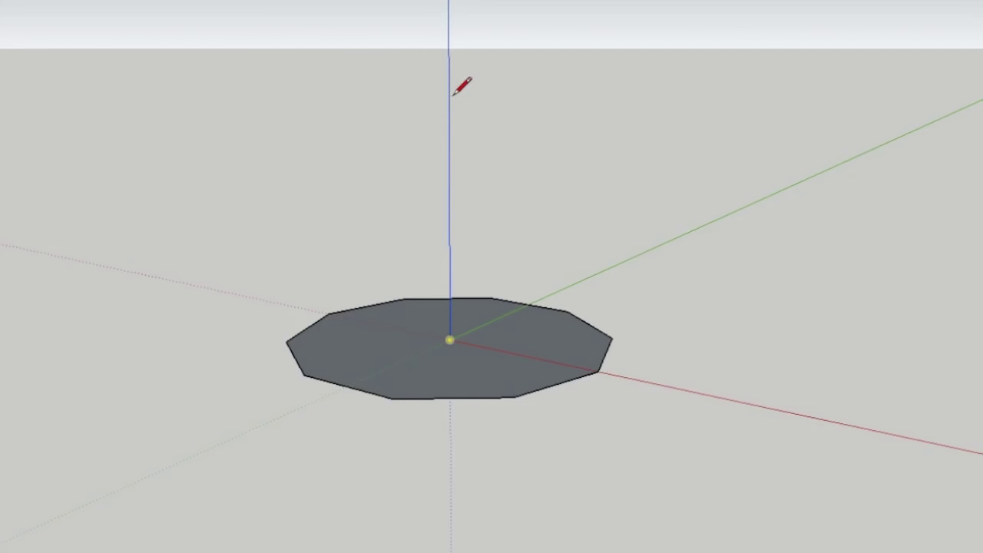
pyautogui.click(449, 61)
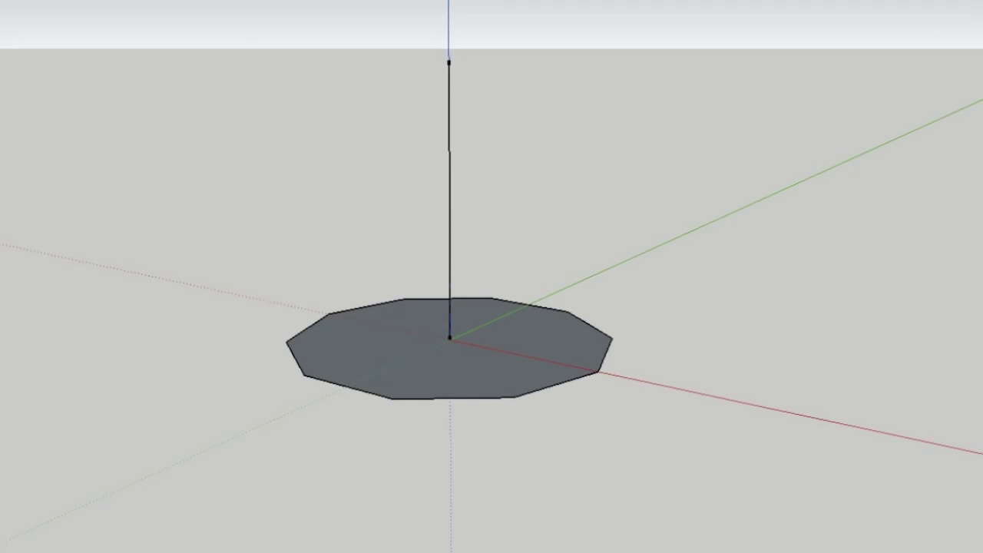
pyautogui.click(449, 178)
pyautogui.click(513, 397)
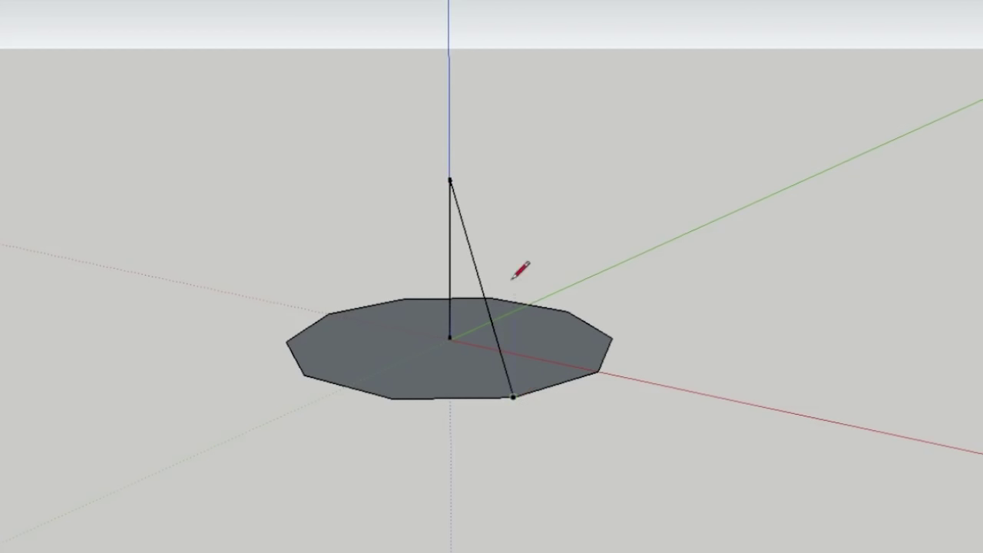
pyautogui.click(449, 178)
# Step: Close the triangle from the apex to the neighbouring polygon corner
pyautogui.click(597, 372)
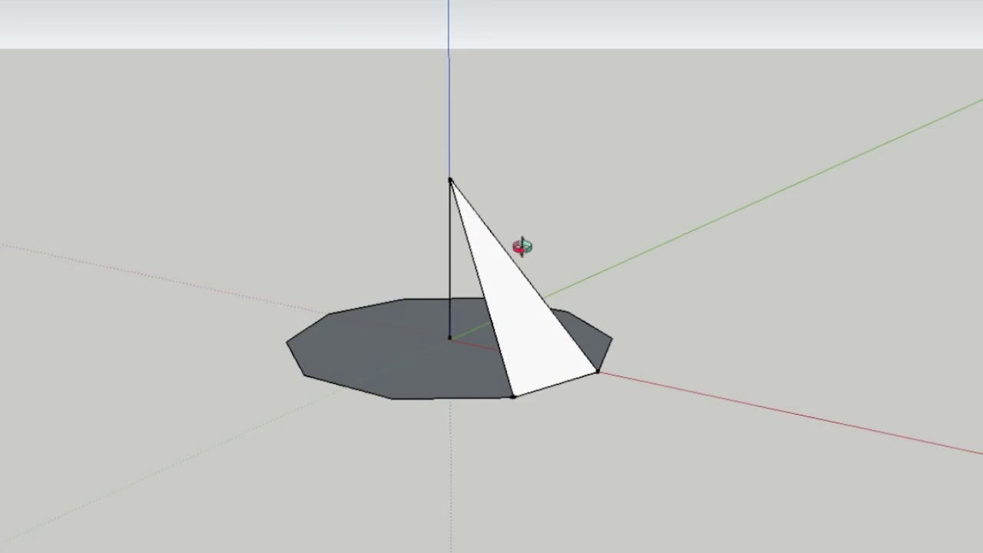
pyautogui.moveTo(521, 248)
pyautogui.mouseDown(button='middle')
pyautogui.moveTo(505, 292)
pyautogui.moveTo(383, 294)
pyautogui.moveTo(441, 330)
pyautogui.mouseUp(button='middle')
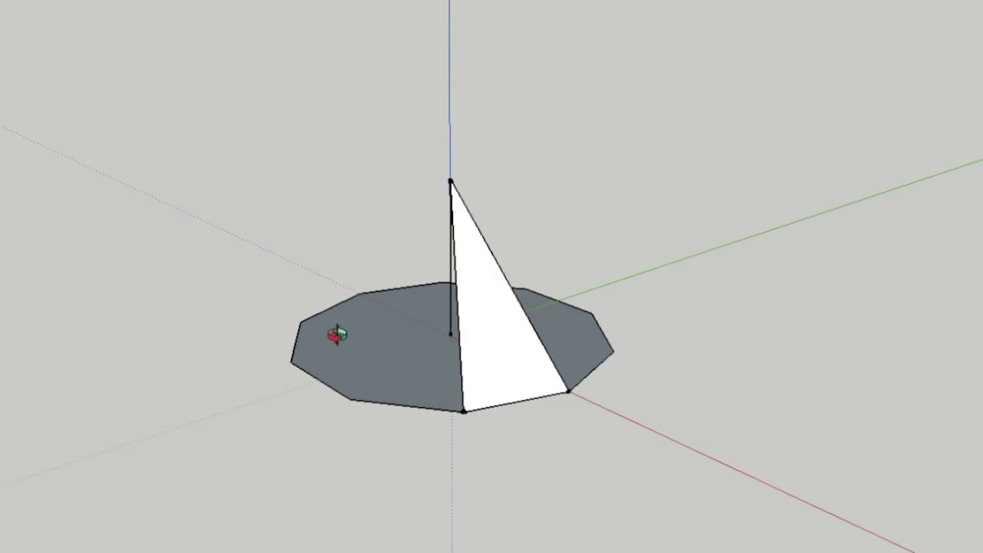
pyautogui.scroll(-2, 470, 317)
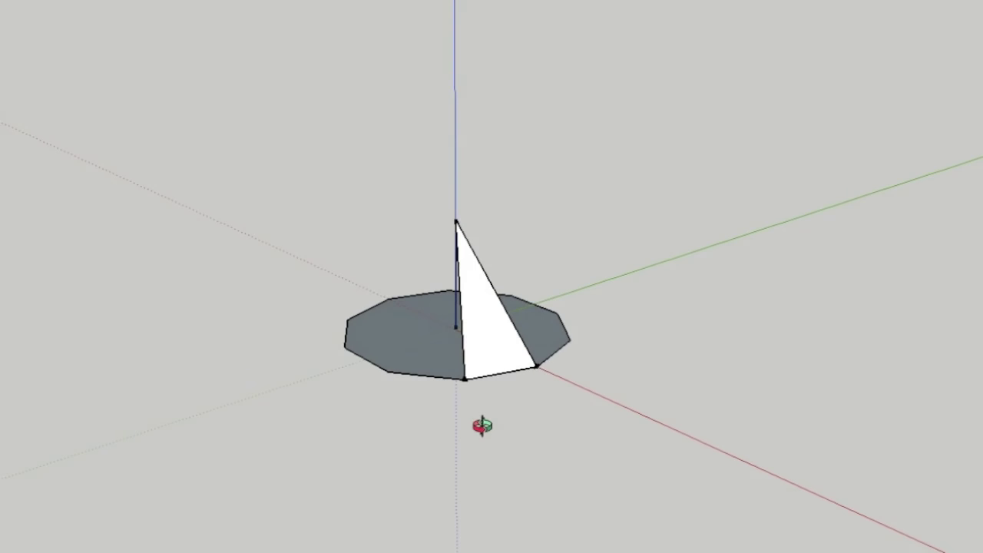
pyautogui.scroll(3, 482, 426)
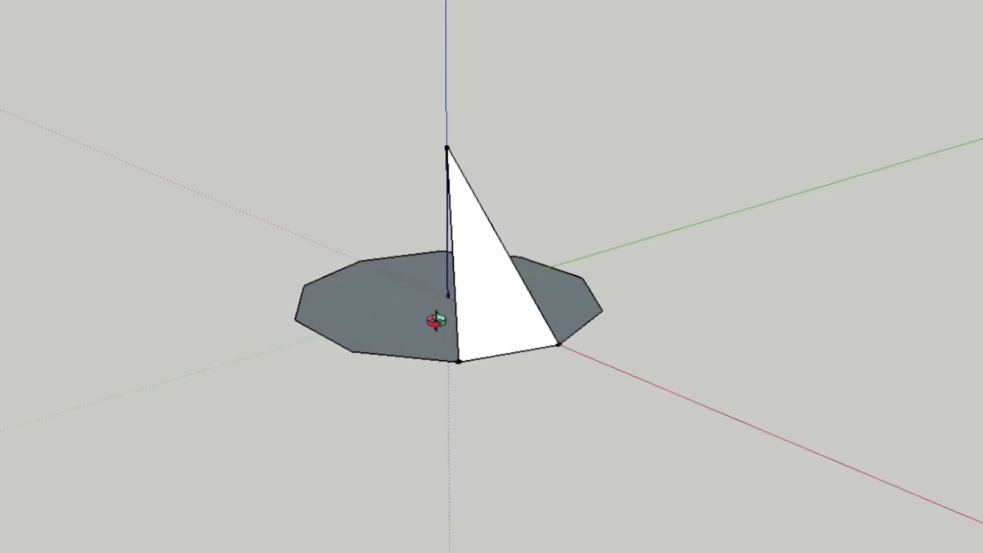
pyautogui.scroll(2, 436, 320)
pyautogui.scroll(-2, 448, 329)
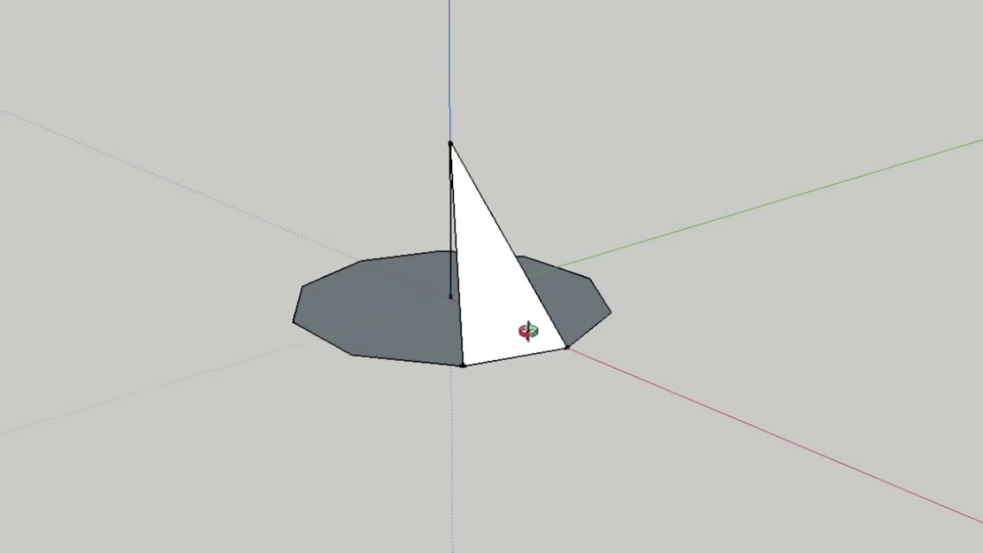
pyautogui.moveTo(522, 328); pyautogui.dragTo(470, 313)
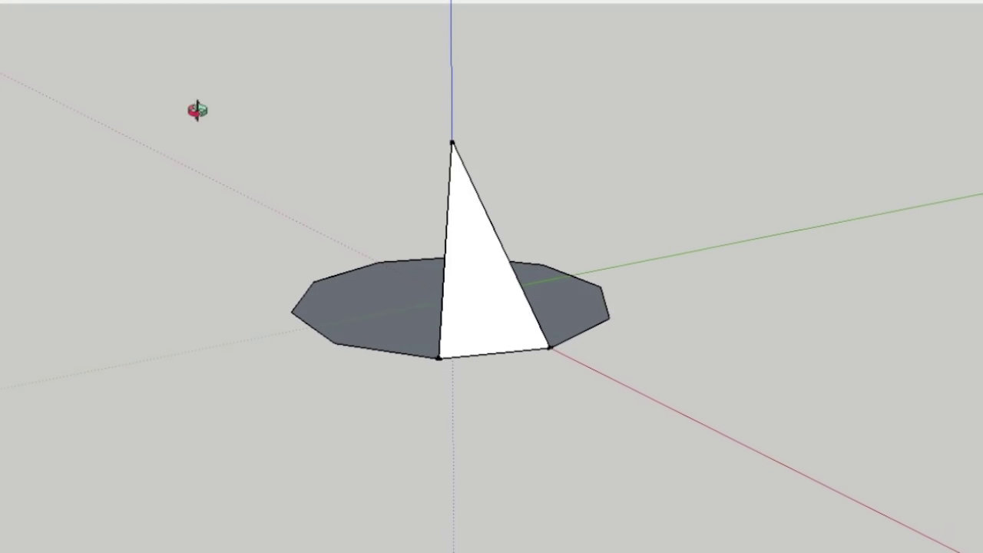
# Step: Split the triangle from apex to base midpoint and extend an edge outward from that midpoint
pyautogui.press('l')
pyautogui.click(452, 139)
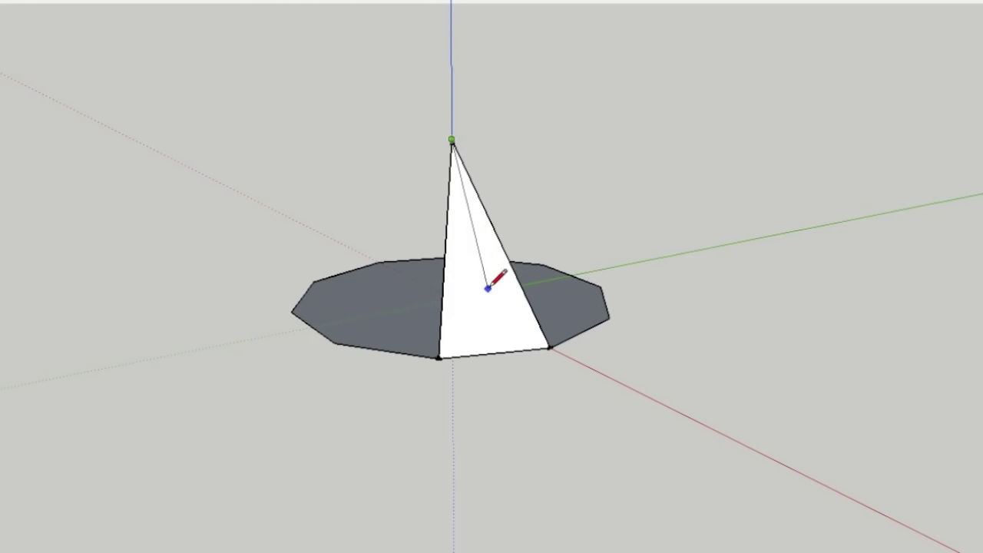
pyautogui.click(496, 353)
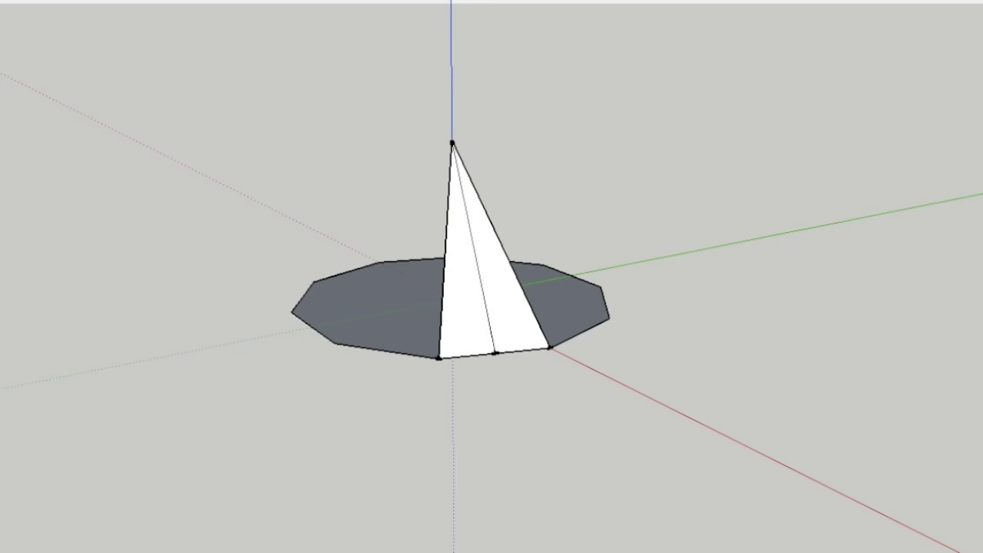
pyautogui.click(496, 354)
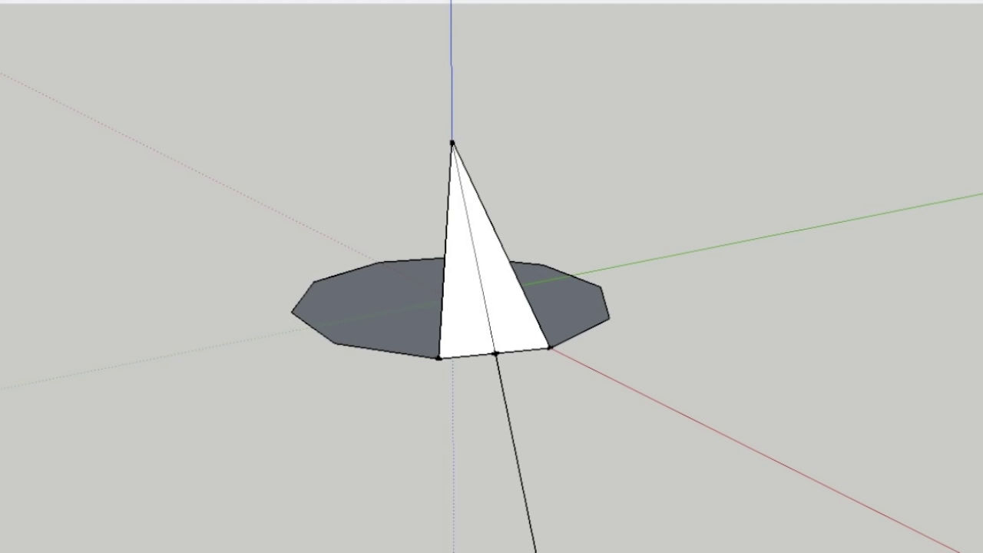
pyautogui.scroll(-4, 553, 303)
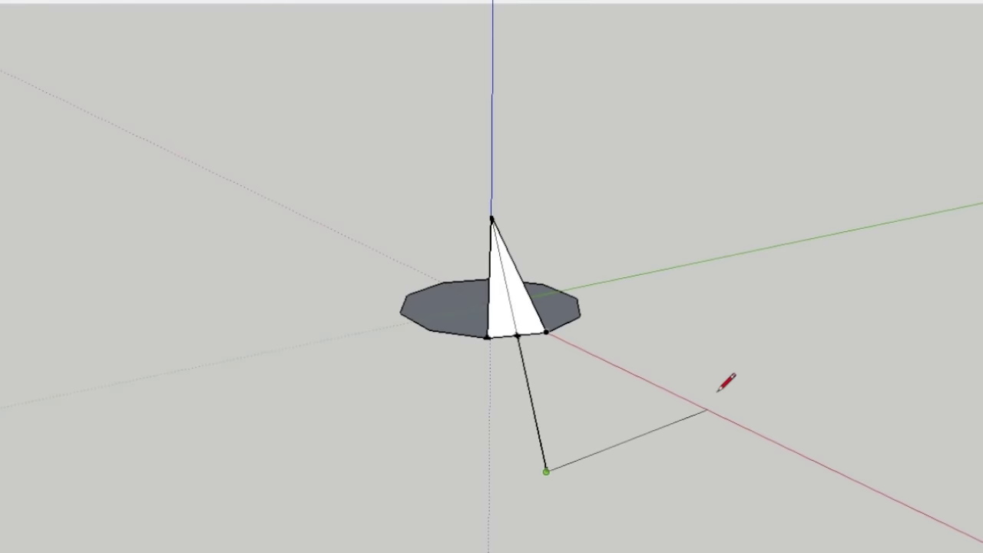
pyautogui.scroll(3, 749, 470)
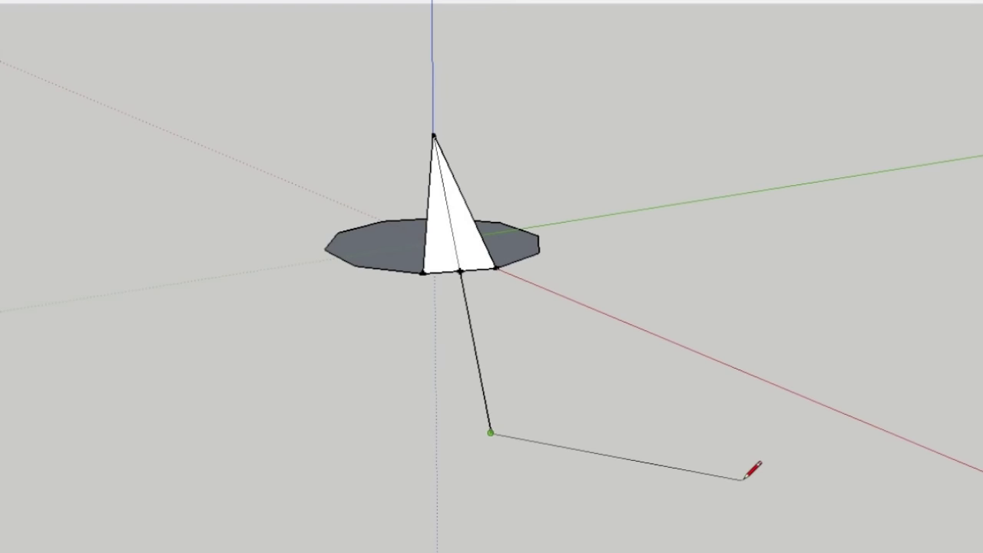
# Step: Join both triangle base corners to the lower tip, forming a diamond panel
pyautogui.click(423, 273)
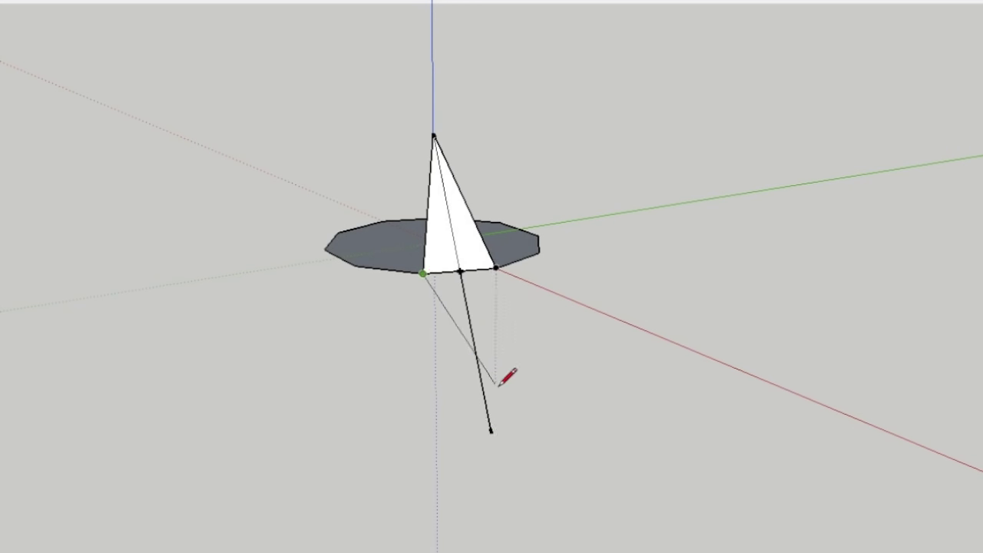
pyautogui.click(491, 431)
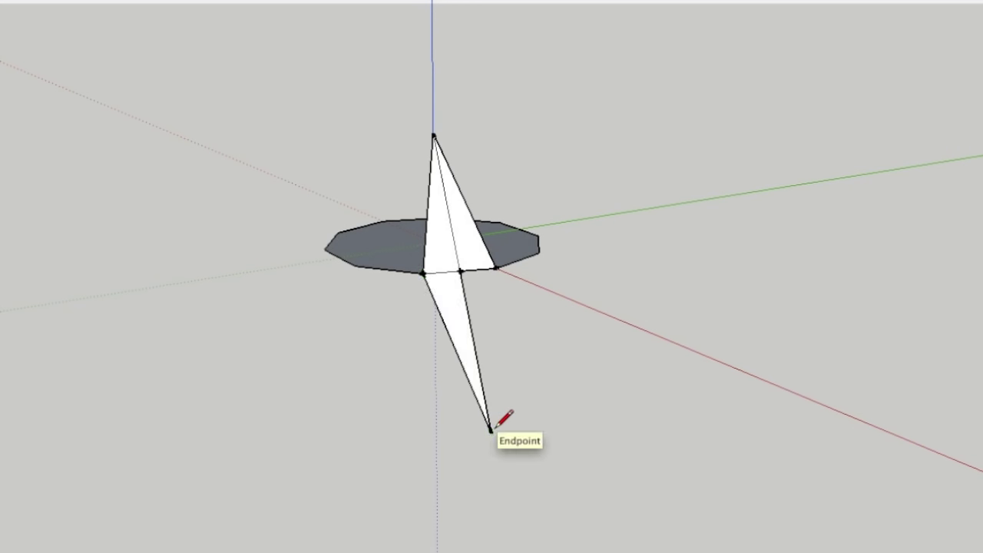
pyautogui.click(496, 267)
pyautogui.click(491, 430)
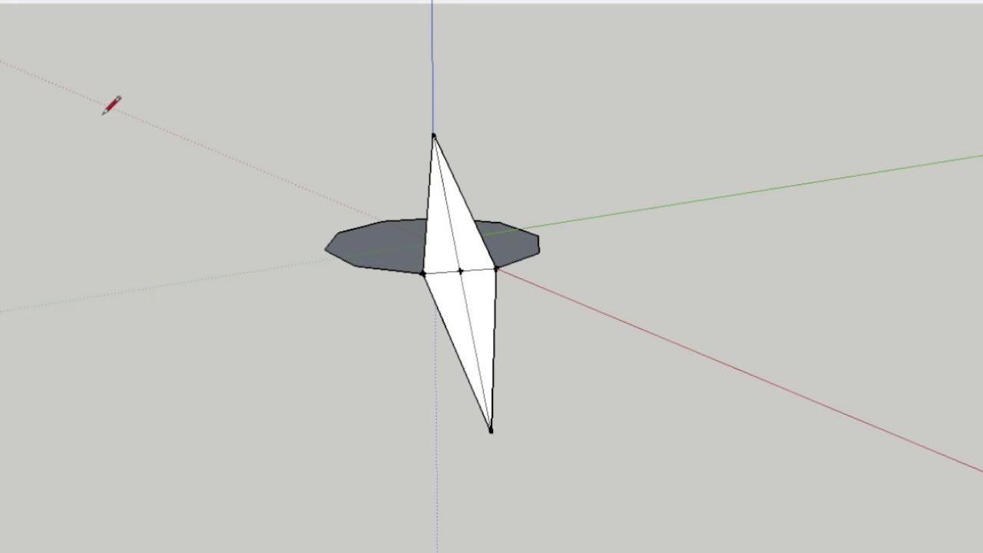
# Step: Erase the diamond's inner fold edges so it becomes one flat face
pyautogui.press('e')
pyautogui.moveTo(472, 285)
pyautogui.mouseDown()
pyautogui.moveTo(479, 281)
pyautogui.moveTo(444, 272)
pyautogui.moveTo(454, 284)
pyautogui.mouseUp()
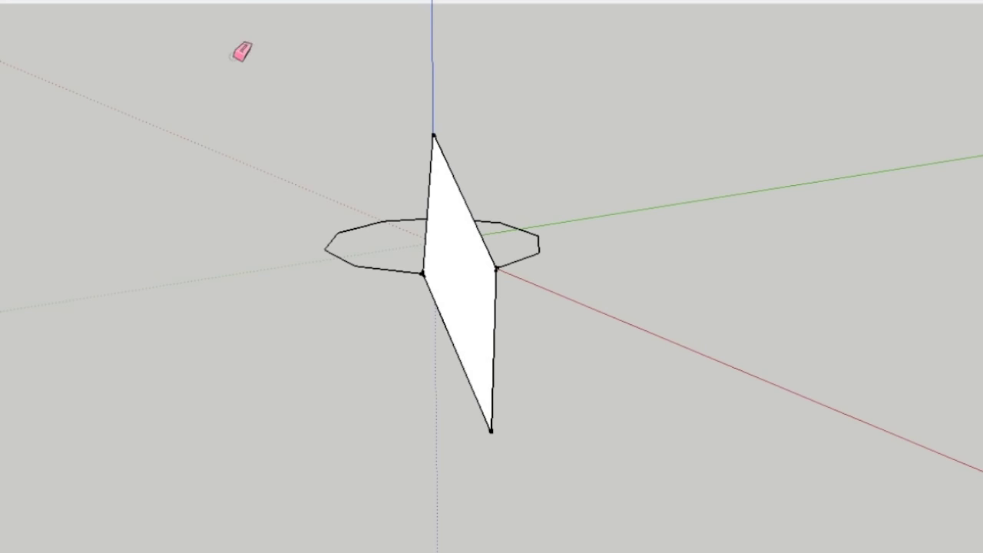
# Step: Select the diamond face with its edges and make it a component named 'dim1'
pyautogui.doubleClick(467, 293)
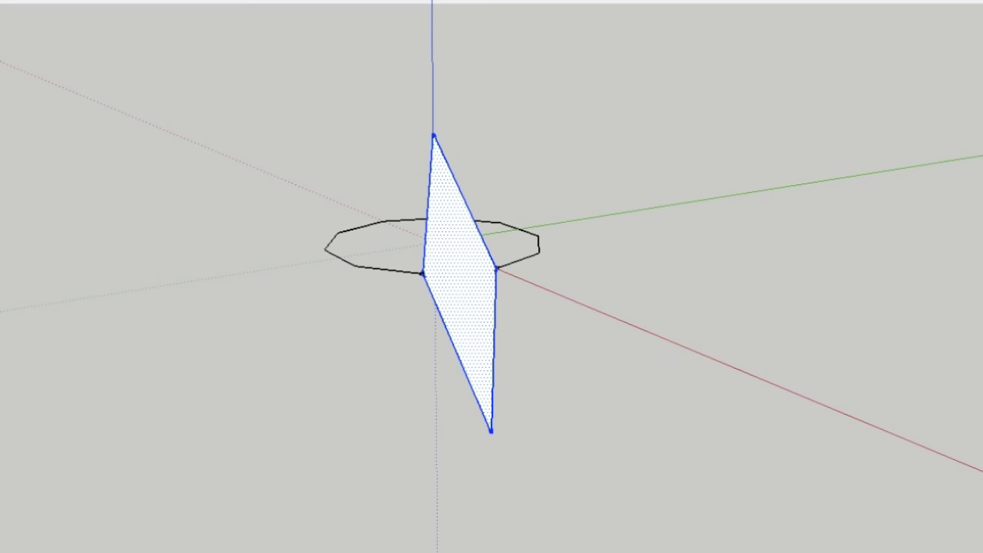
pyautogui.click(23, 0)
pyautogui.moveTo(54, 0)
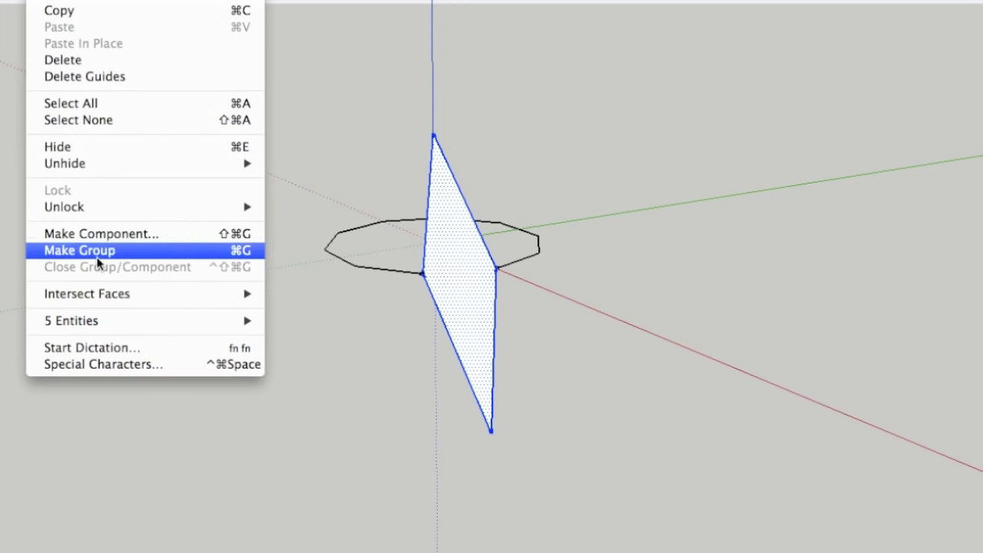
pyautogui.click(98, 236)
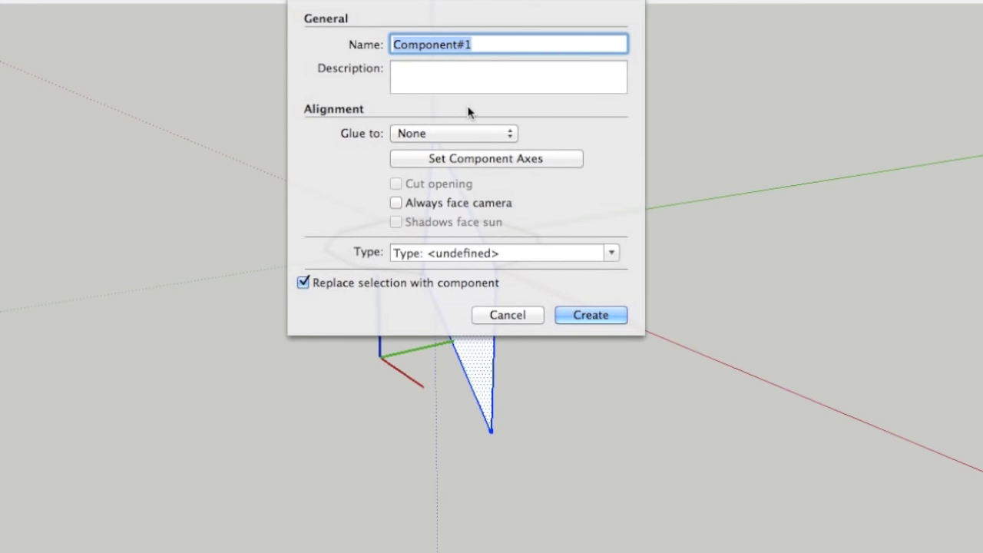
pyautogui.write('d')
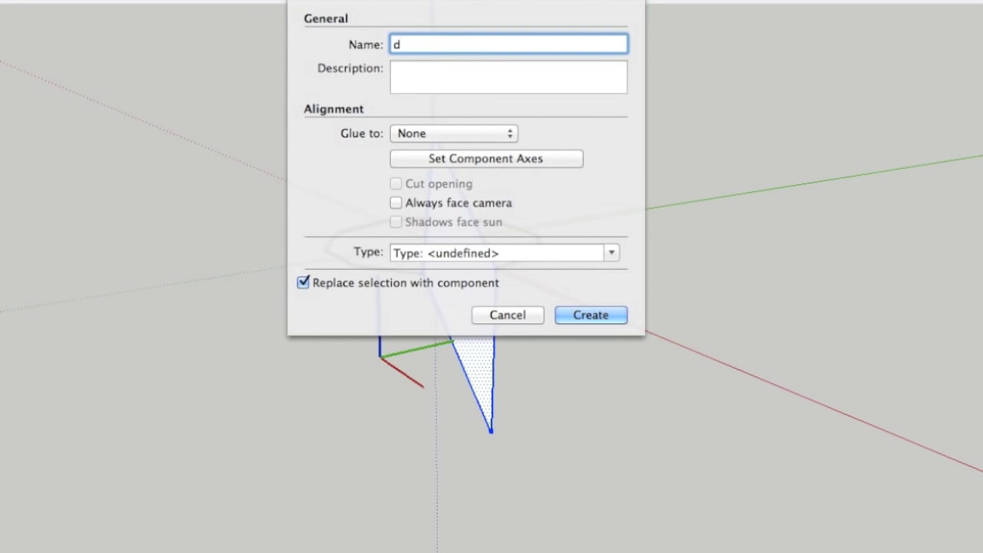
pyautogui.write('im1')
pyautogui.click(589, 315)
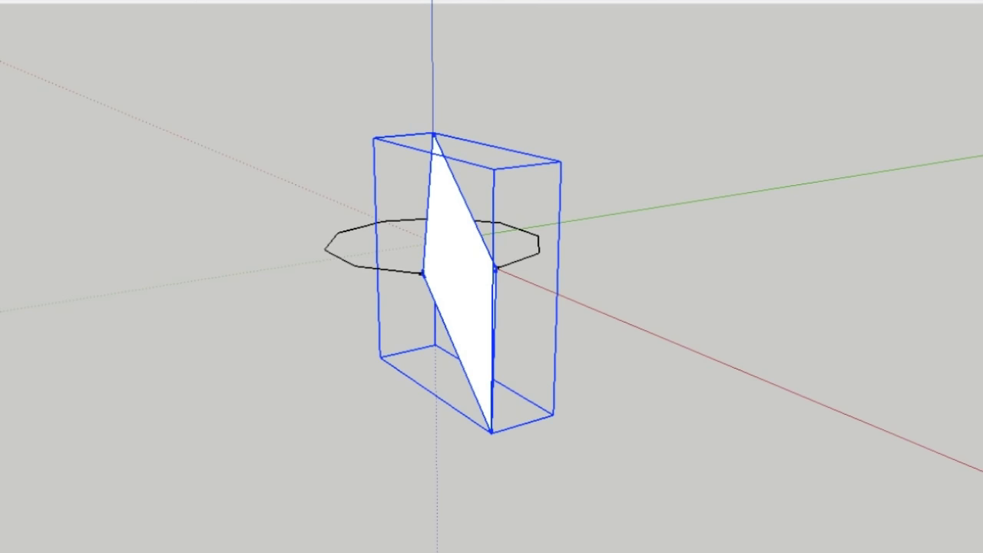
# Step: Rotate-copy the dim1 diamond about its top point, repeating it 7x around the vertical axis
pyautogui.press('q')
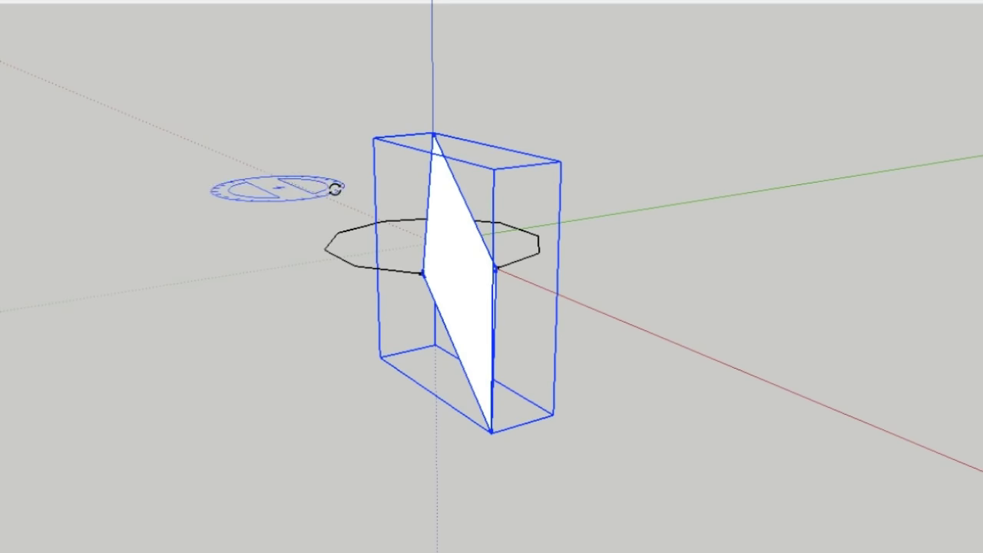
pyautogui.click(436, 135)
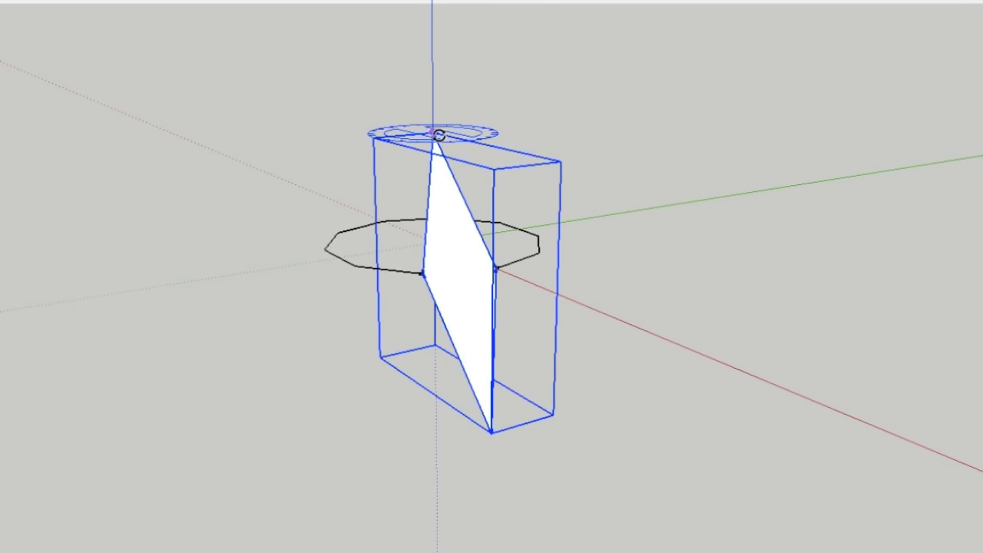
pyautogui.click(495, 269)
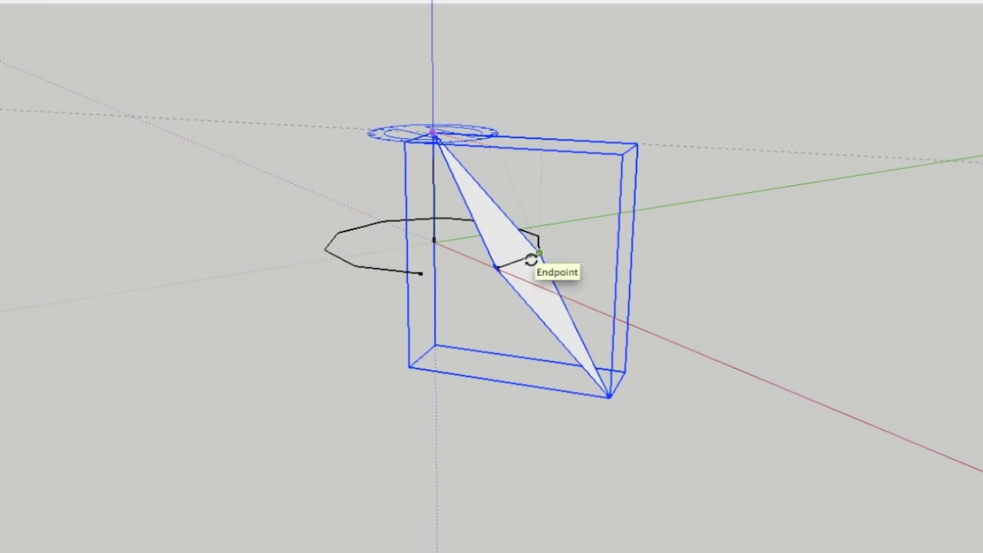
pyautogui.click(421, 274)
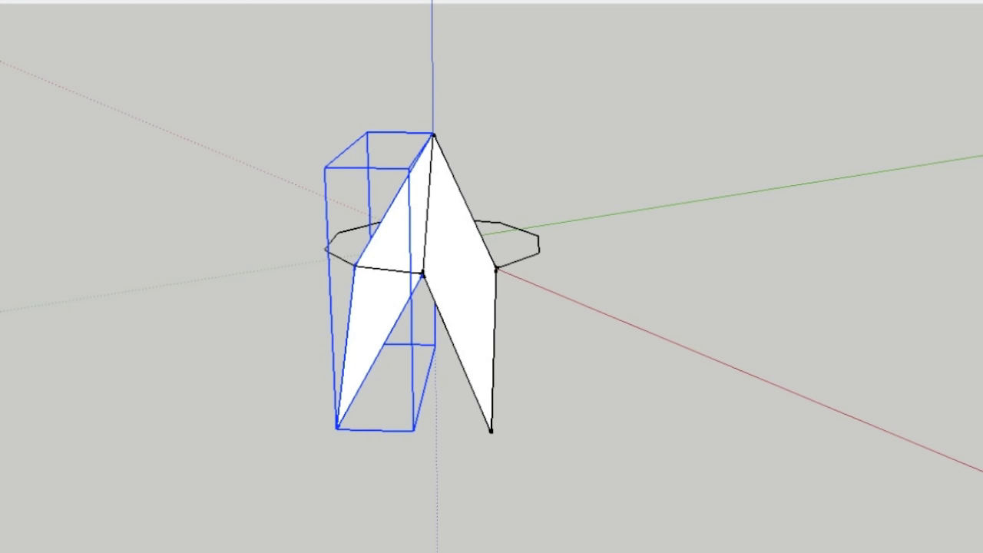
pyautogui.write('7x')
pyautogui.press('Return')
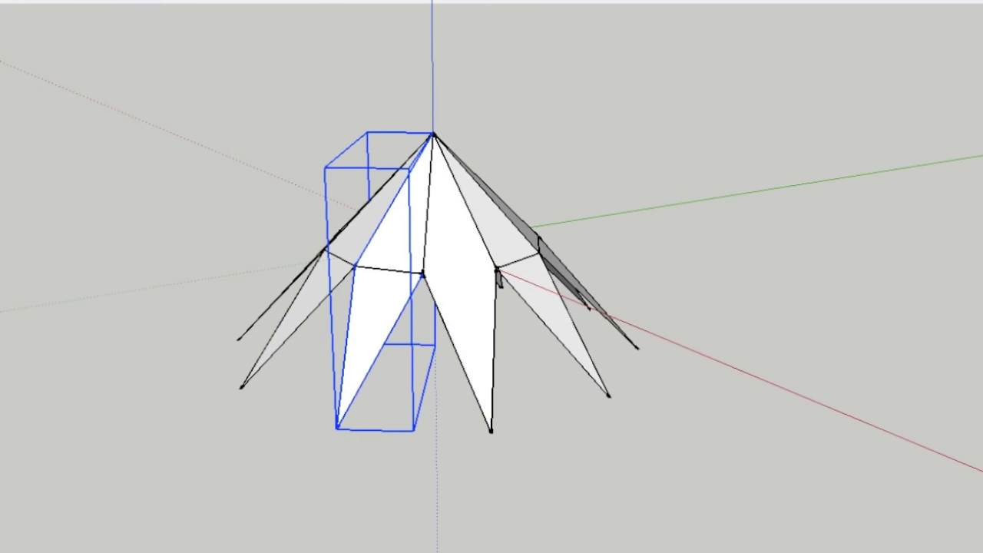
# Step: Deselect the petals and delete the octagon outline
pyautogui.press('space')
pyautogui.click(128, 78)
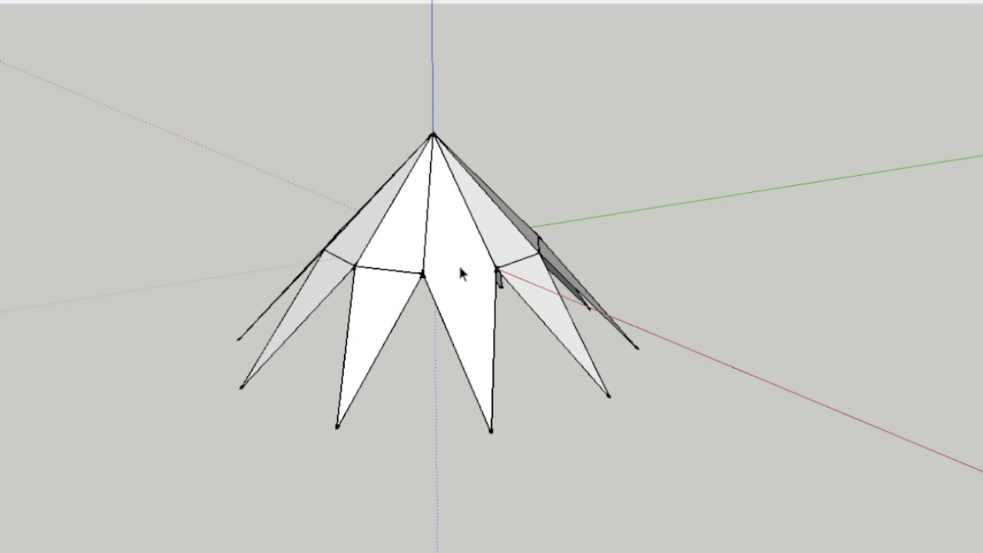
pyautogui.click(393, 272)
pyautogui.press('Delete')
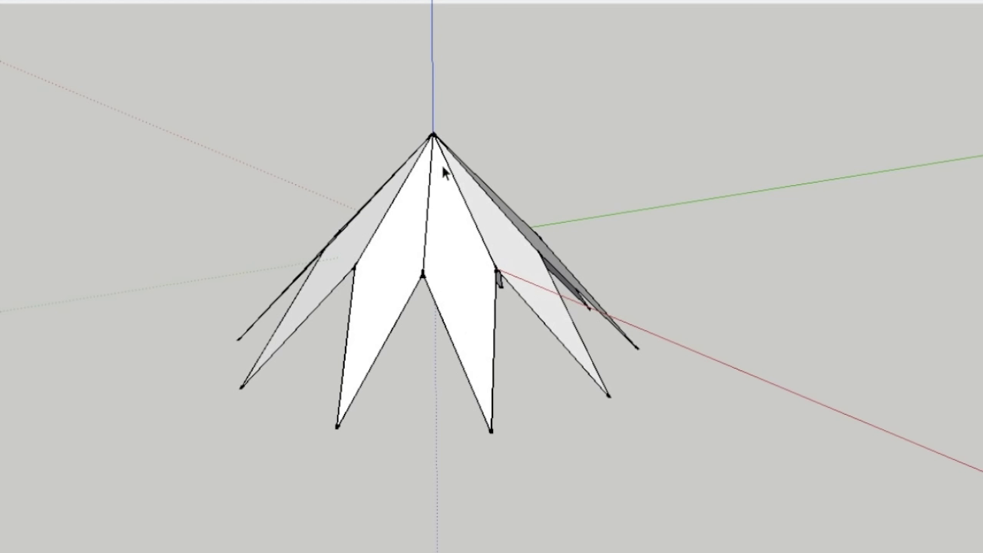
# Step: Join the two front petal tips and draw a centre line to that edge's midpoint
pyautogui.scroll(-2, 442, 193)
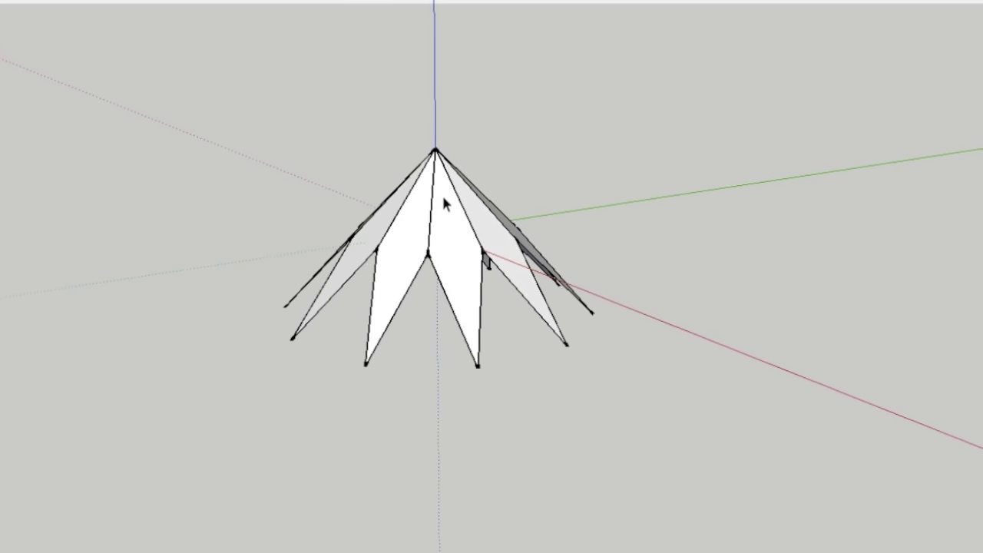
pyautogui.press('l')
pyautogui.click(366, 365)
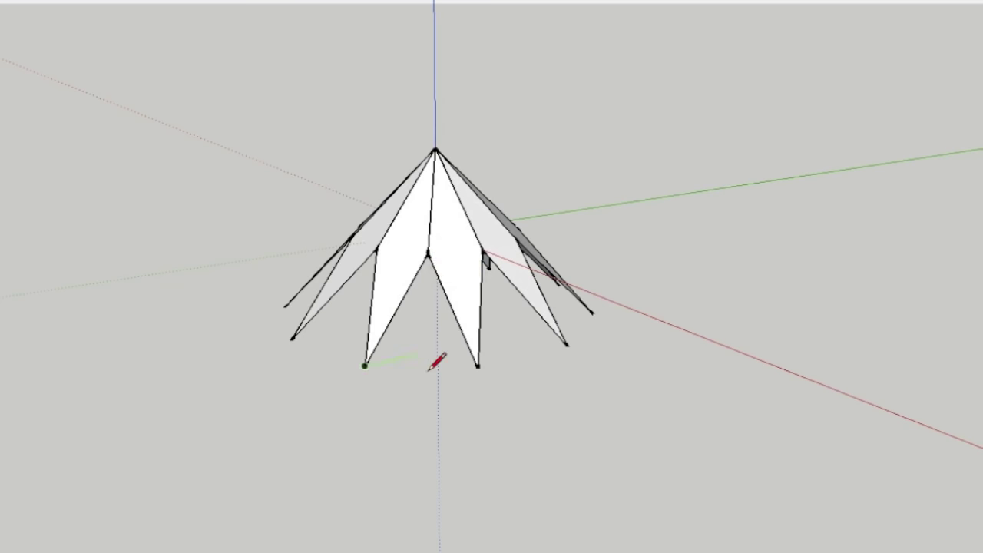
pyautogui.click(478, 367)
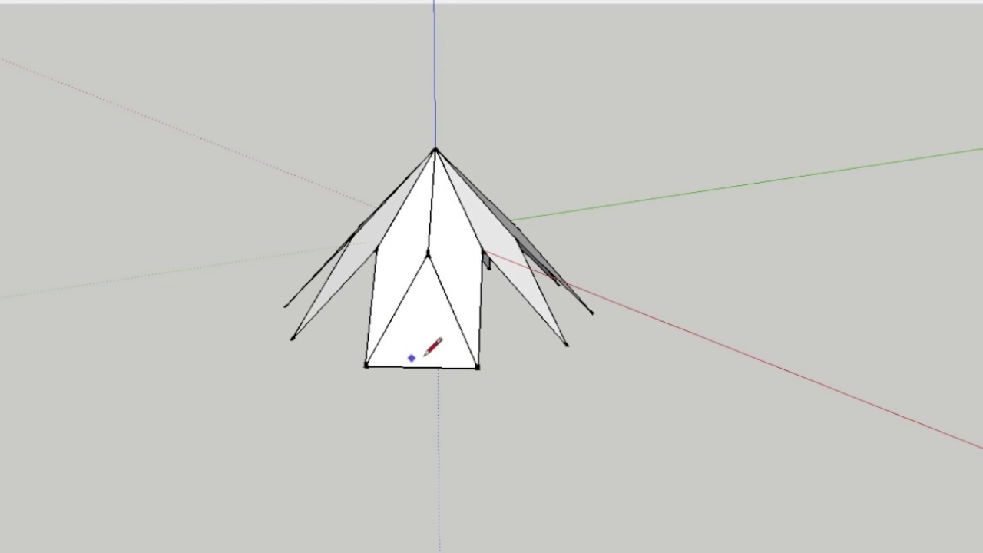
pyautogui.click(428, 254)
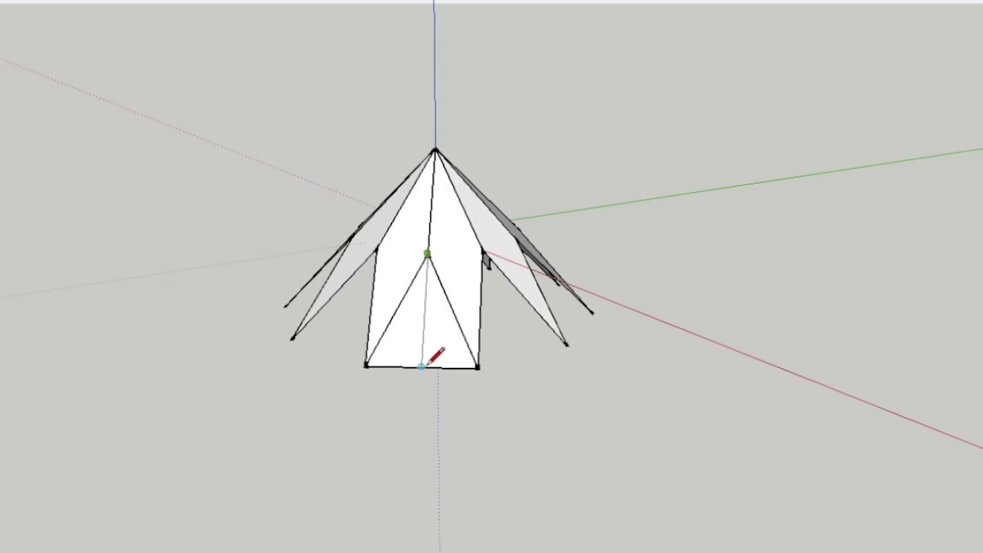
pyautogui.click(421, 366)
# Step: Draw the lower diamond to a bottom point and erase its centre edges into one face
pyautogui.click(422, 367)
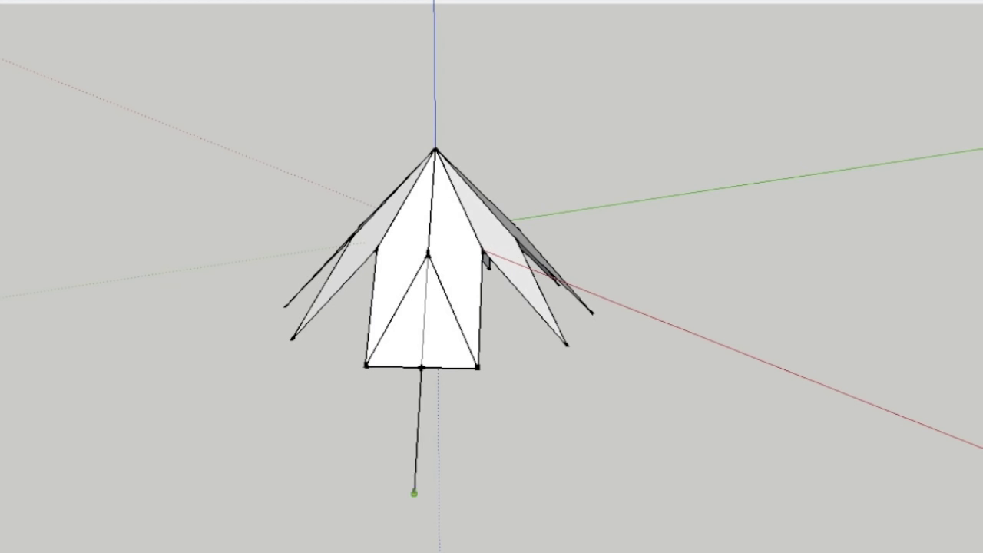
pyautogui.click(414, 493)
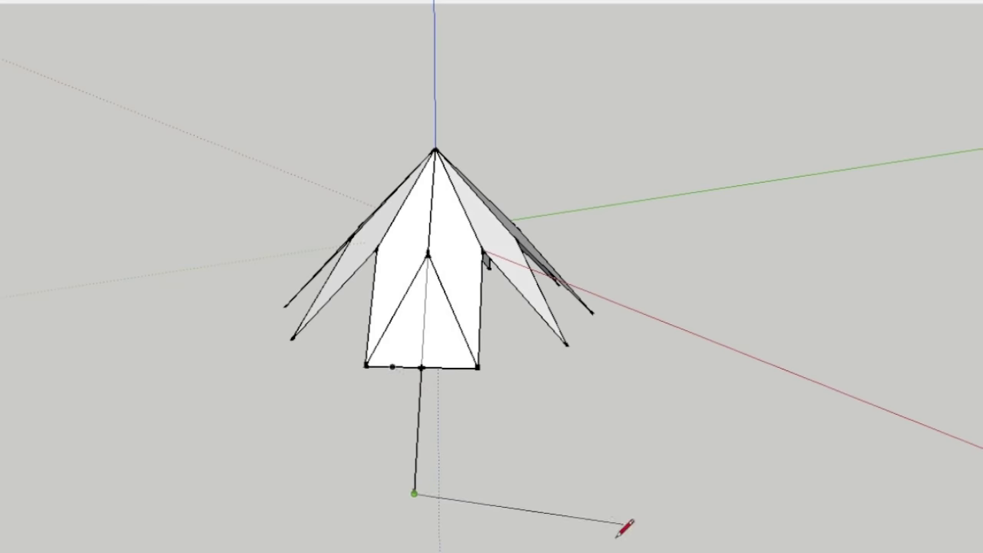
pyautogui.click(366, 365)
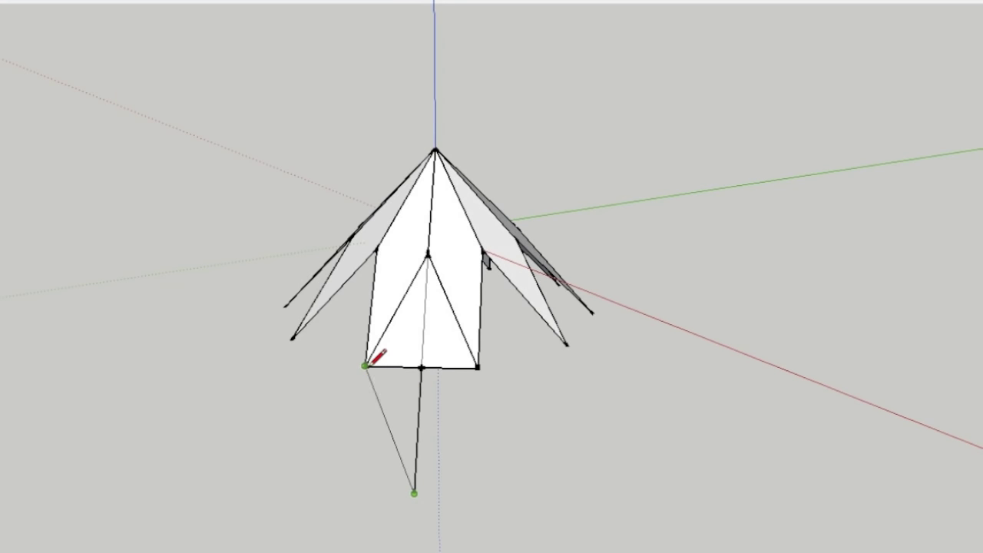
pyautogui.click(414, 493)
pyautogui.click(478, 368)
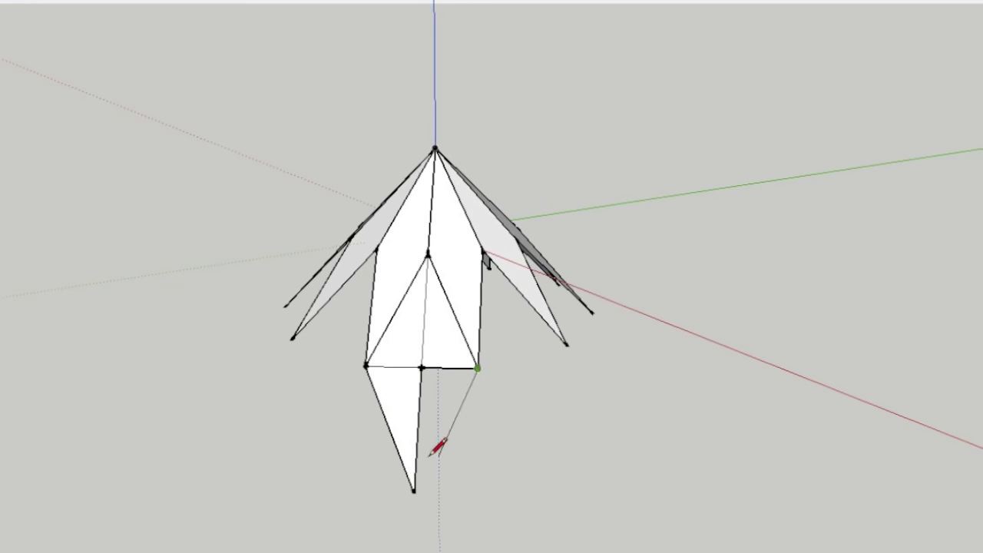
pyautogui.click(414, 491)
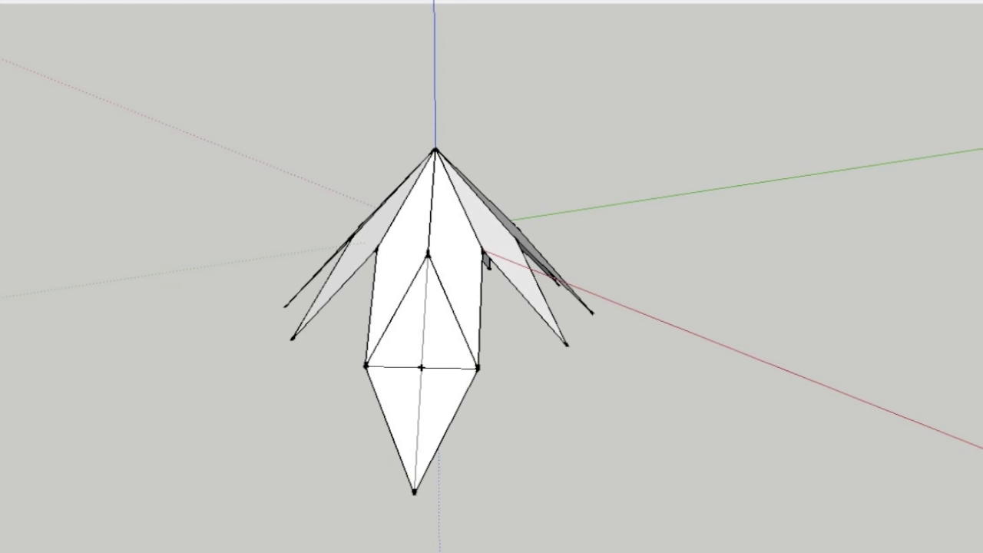
pyautogui.press('e')
pyautogui.moveTo(422, 380)
pyautogui.mouseDown()
pyautogui.moveTo(446, 351)
pyautogui.moveTo(418, 380)
pyautogui.mouseUp()
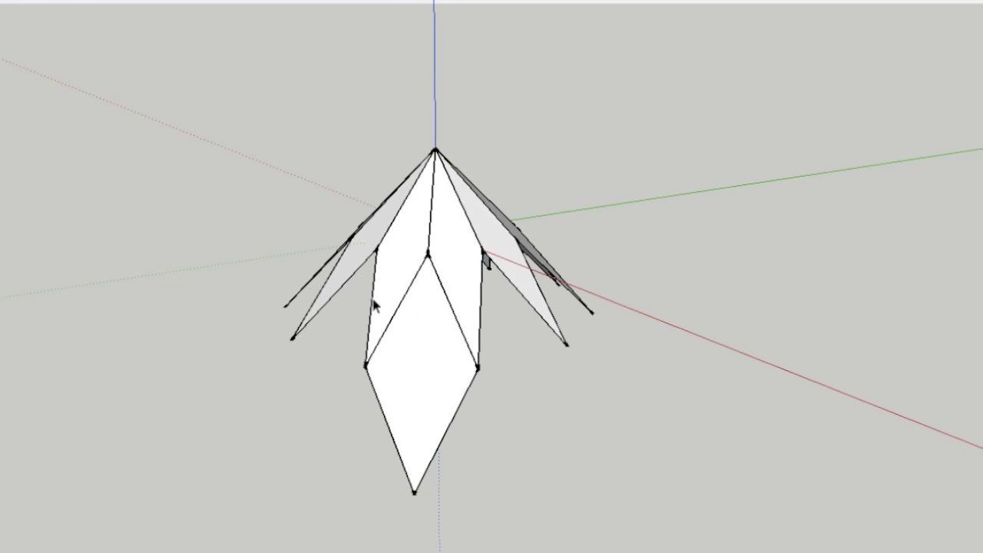
# Step: Select the lower diamond face with its edges and make it a component named dim2
pyautogui.doubleClick(429, 380)
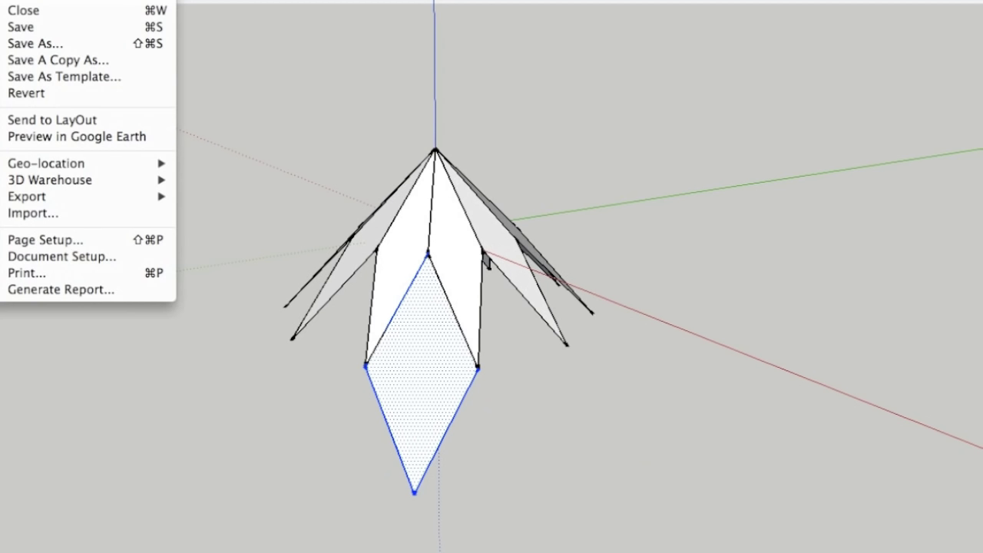
pyautogui.moveTo(48, 1)
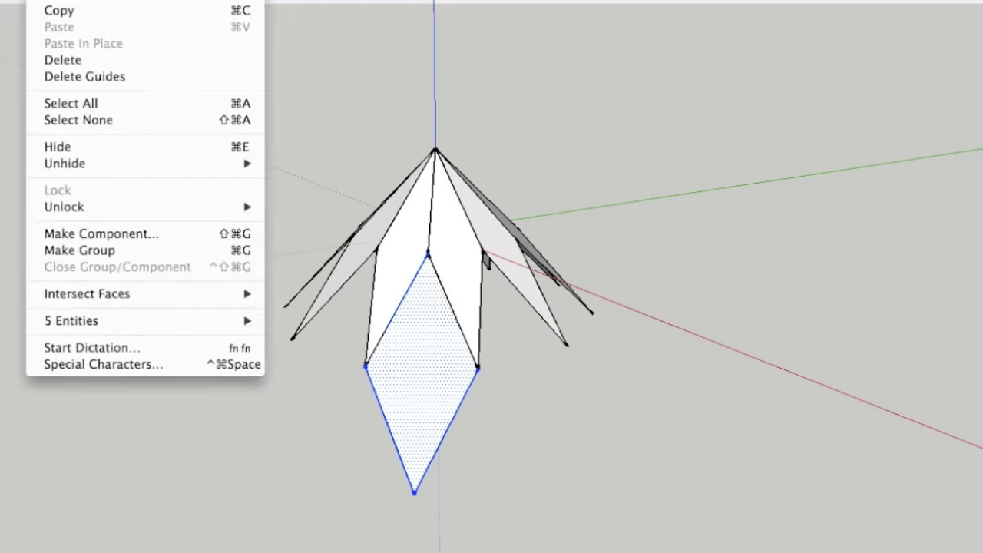
pyautogui.click(97, 230)
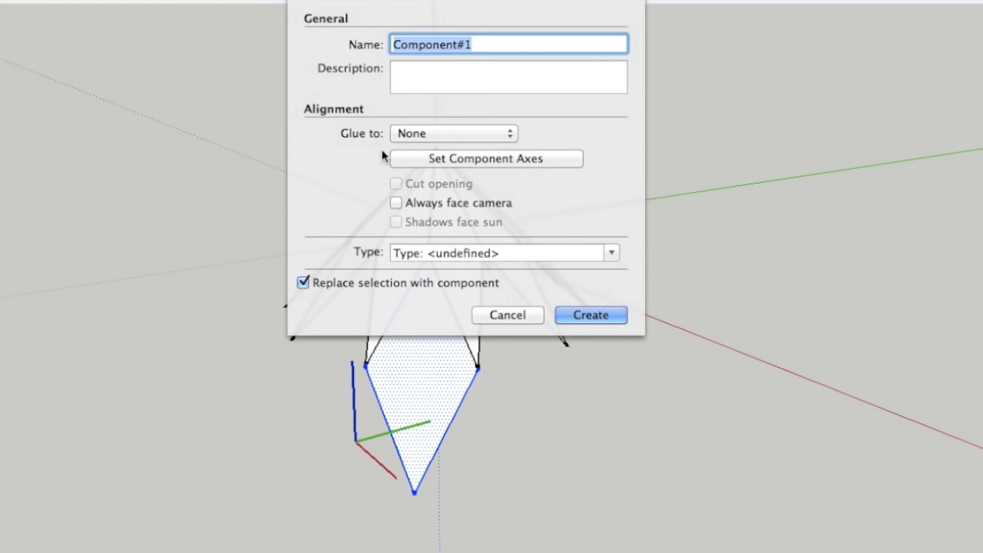
pyautogui.write('dim2')
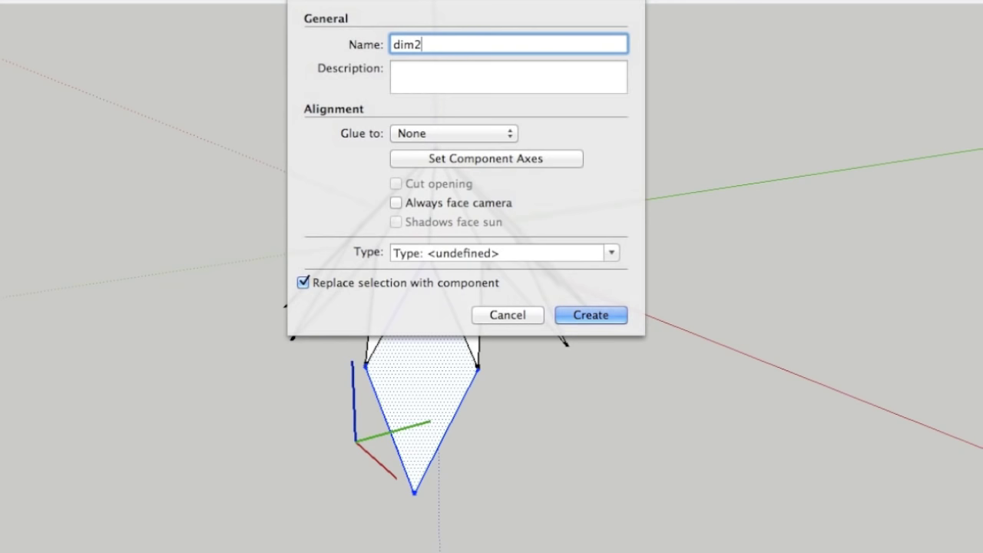
pyautogui.click(590, 315)
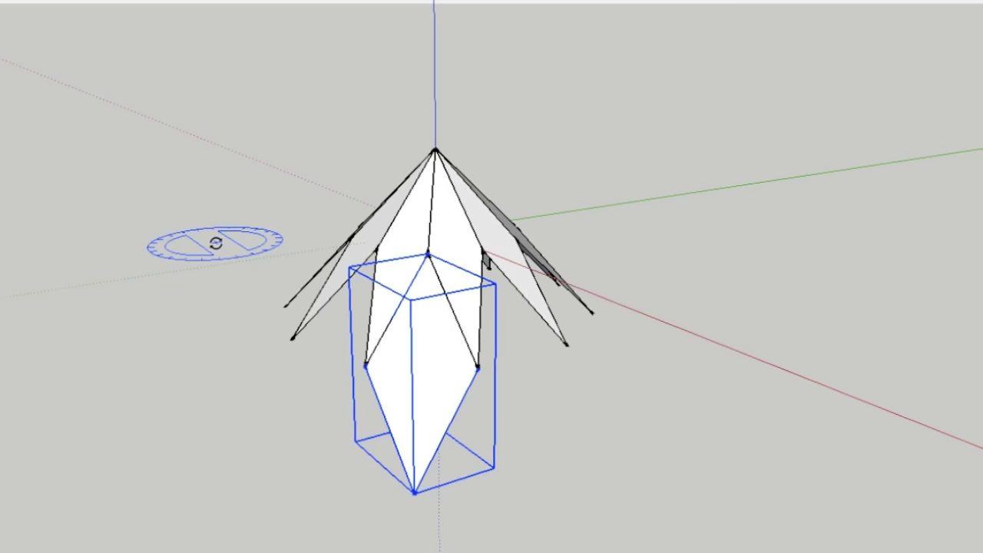
# Step: Rotate-copy the dim2 panel about the apex into the next slot and repeat it 8x
pyautogui.click(437, 150)
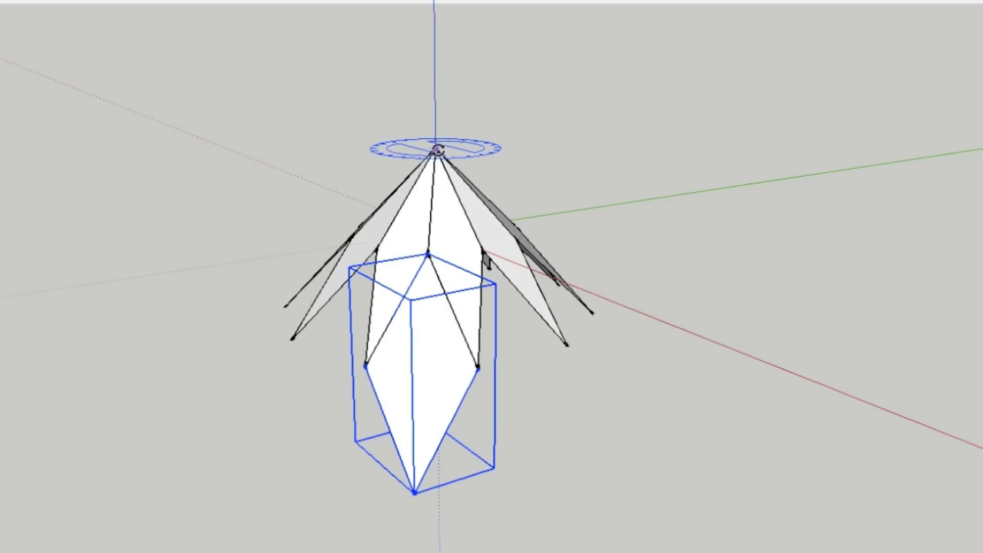
pyautogui.click(365, 368)
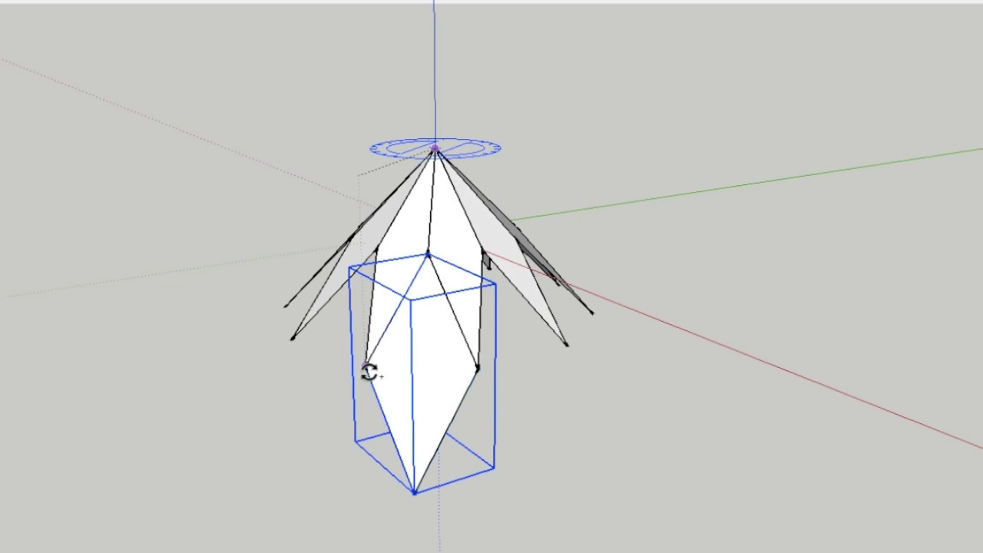
pyautogui.click(479, 369)
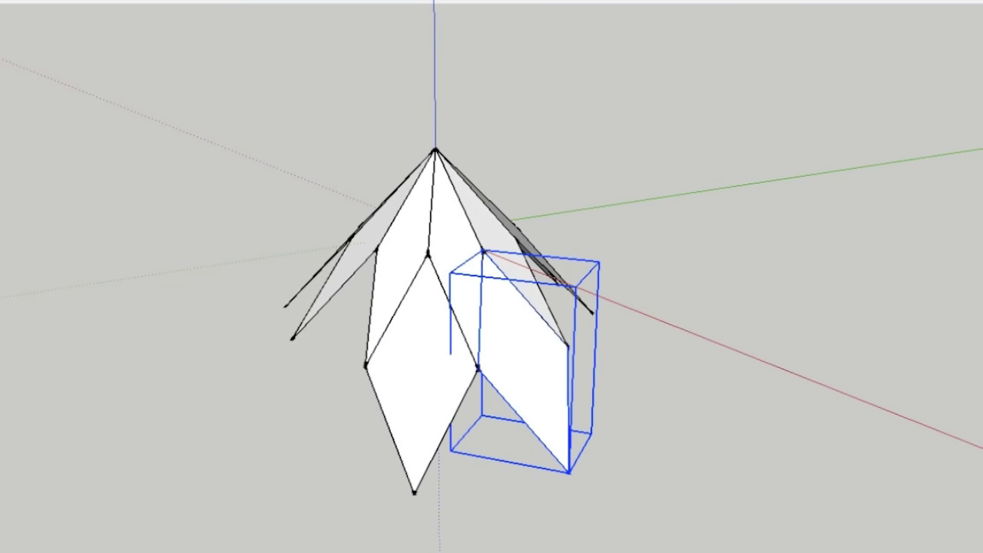
pyautogui.write('8x')
pyautogui.press('Return')
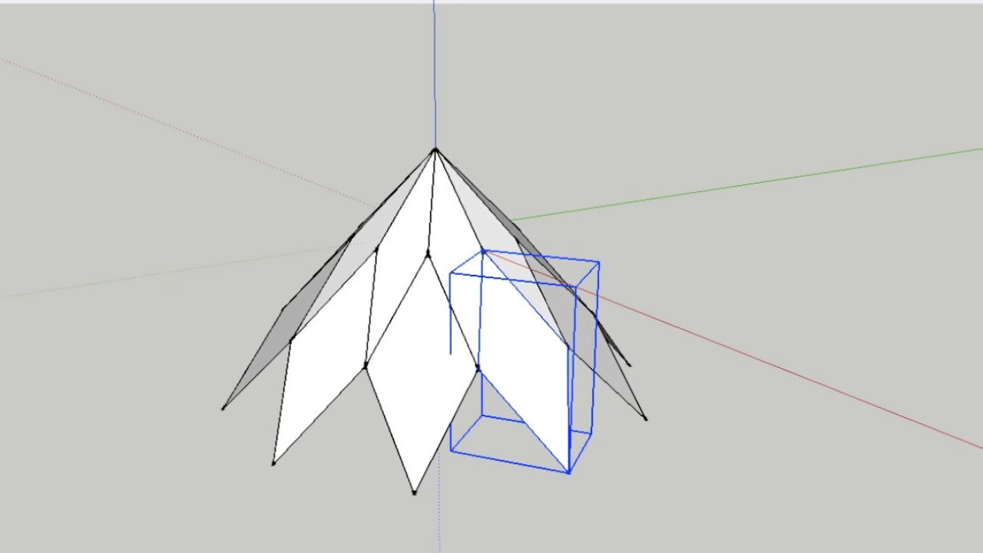
pyautogui.scroll(-2, 584, 265)
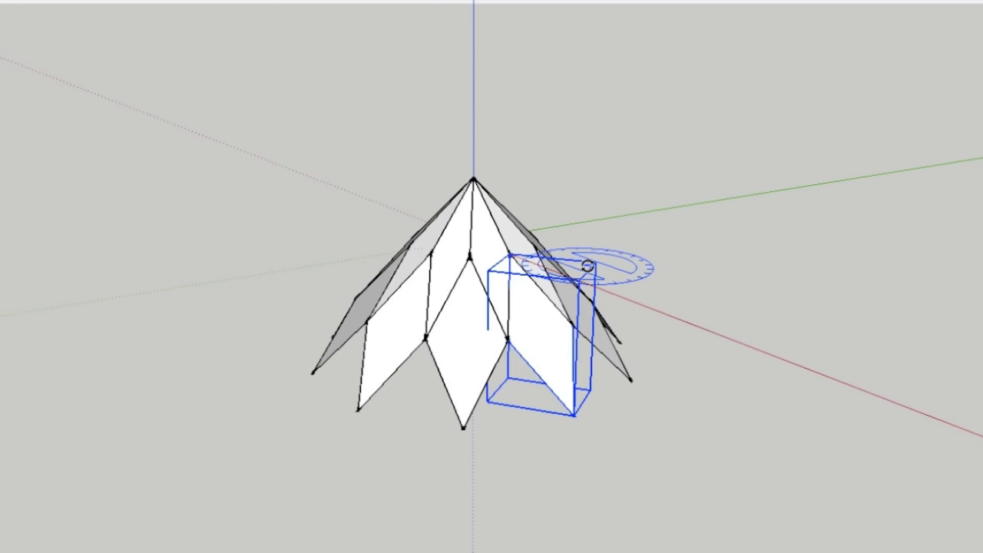
pyautogui.scroll(-1, 250, 99)
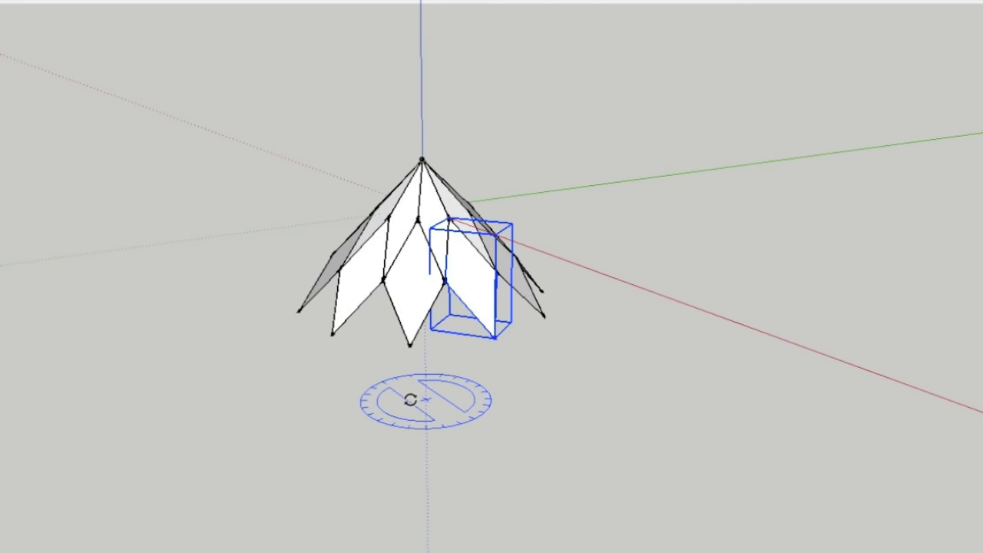
pyautogui.scroll(1, 410, 399)
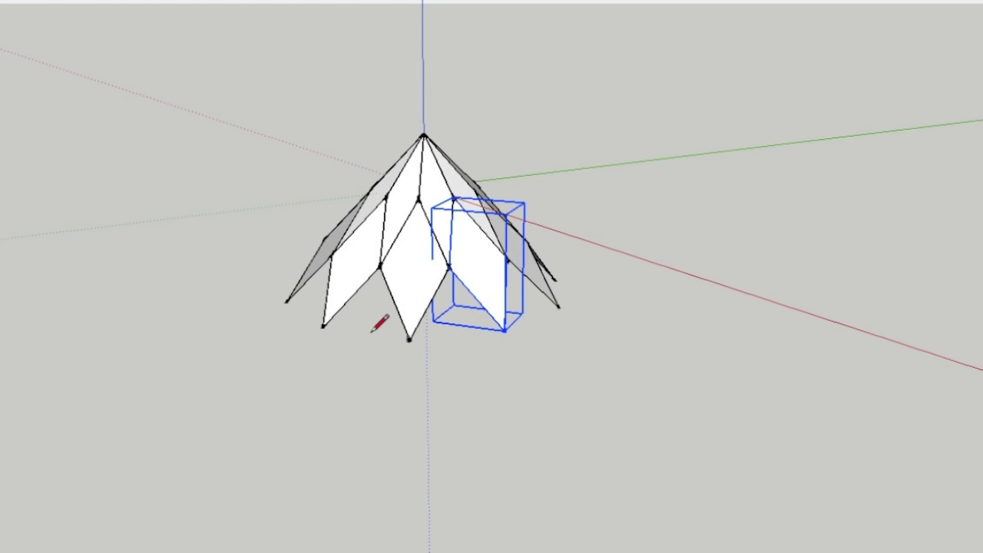
# Step: Draw a new diamond below the ring with the Pencil and erase its internal lines
pyautogui.click(323, 326)
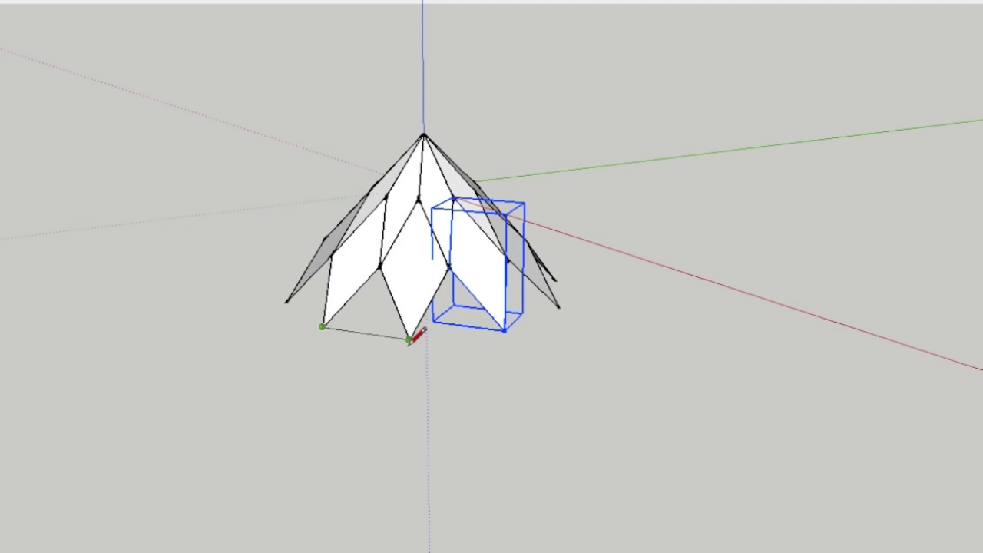
pyautogui.click(409, 339)
pyautogui.click(364, 332)
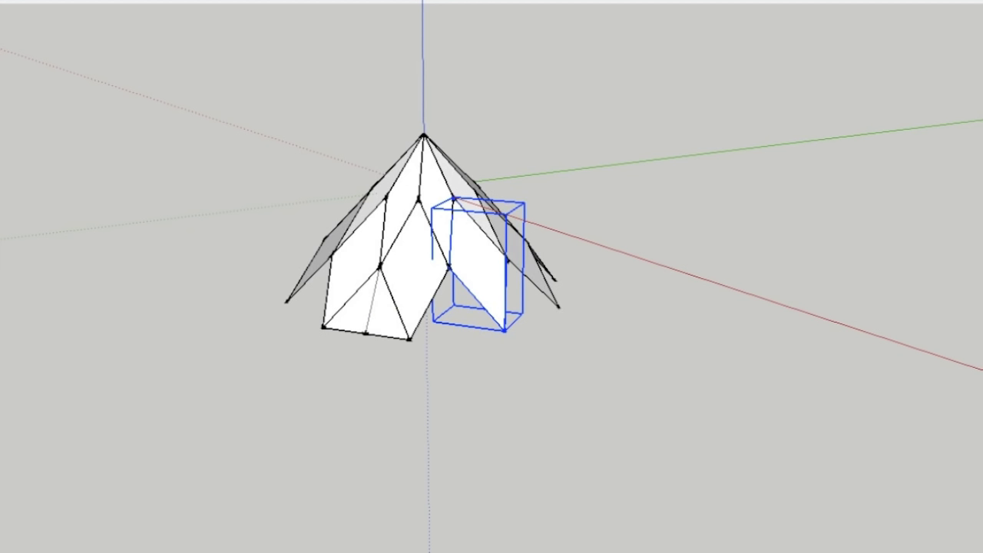
pyautogui.click(351, 400)
pyautogui.click(322, 327)
pyautogui.click(352, 400)
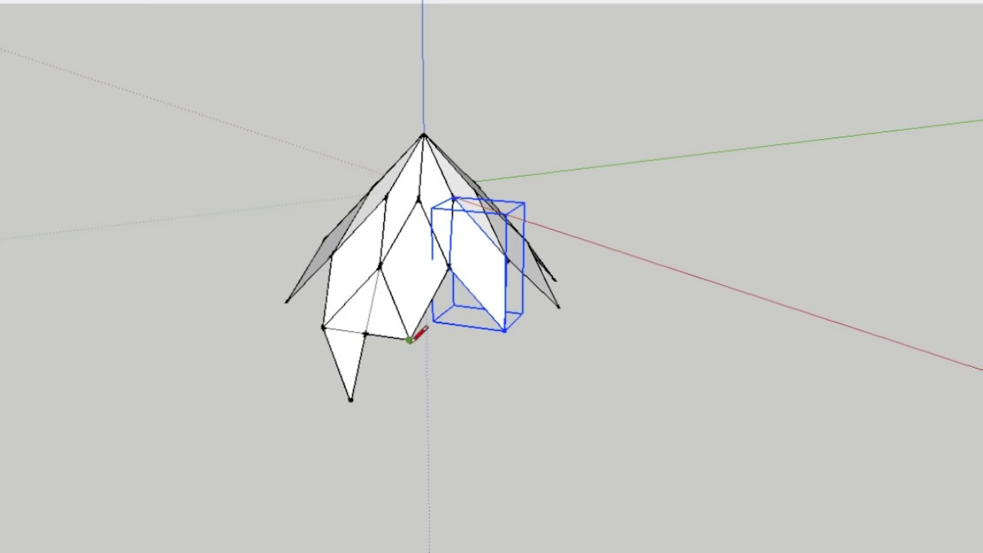
pyautogui.click(409, 339)
pyautogui.press('e')
pyautogui.moveTo(374, 340); pyautogui.dragTo(373, 346)
# Step: Make the new bottom diamond a component named dim3
pyautogui.press('space')
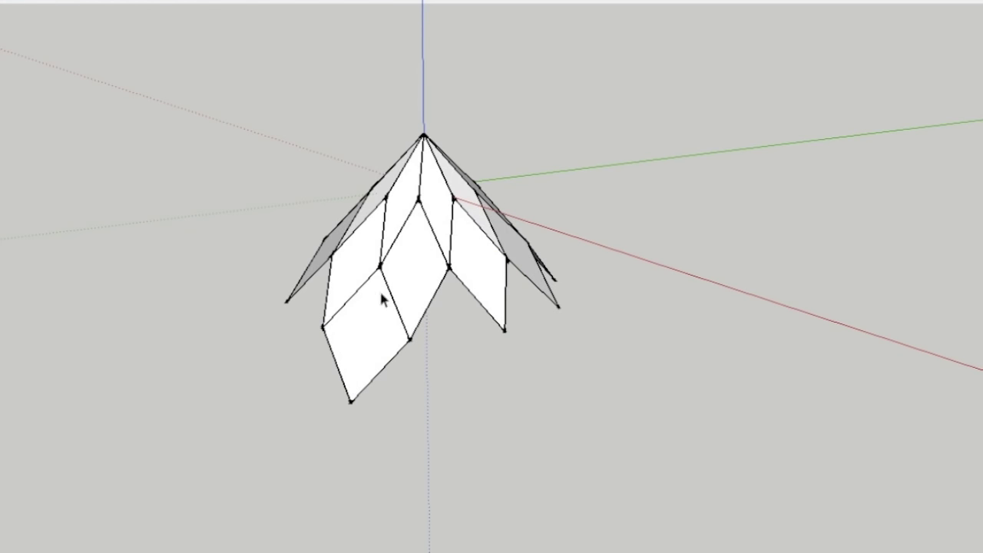
pyautogui.click(384, 296)
pyautogui.click(46, 2)
pyautogui.click(108, 233)
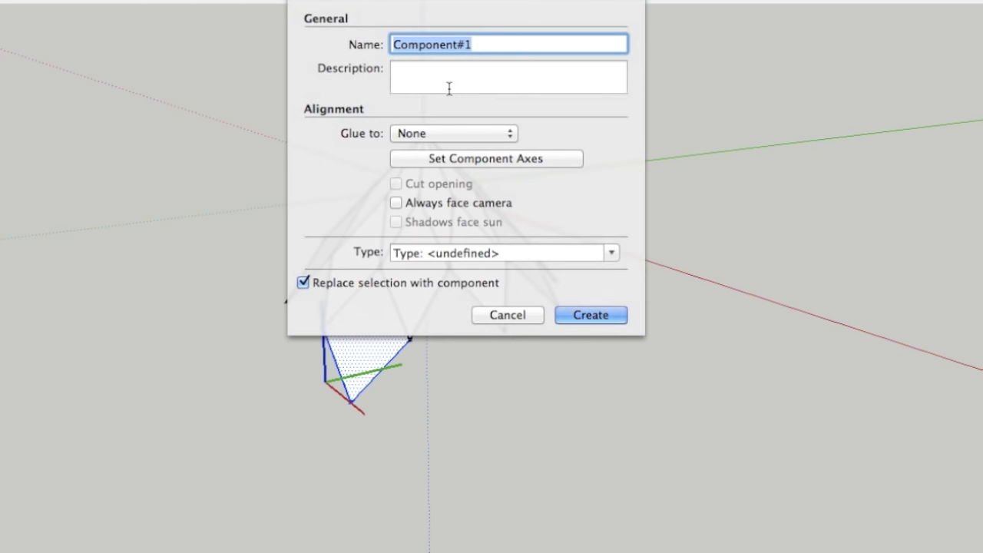
pyautogui.write('dim3')
pyautogui.click(589, 316)
# Step: Rotate-copy dim3 about the apex into the next slot and repeat it x7
pyautogui.press('q')
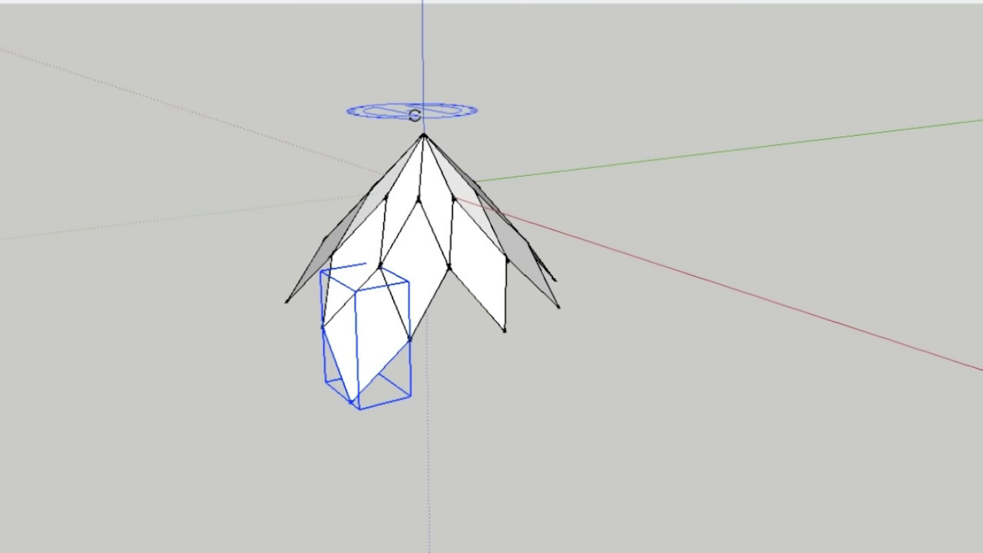
pyautogui.click(334, 343)
pyautogui.click(407, 340)
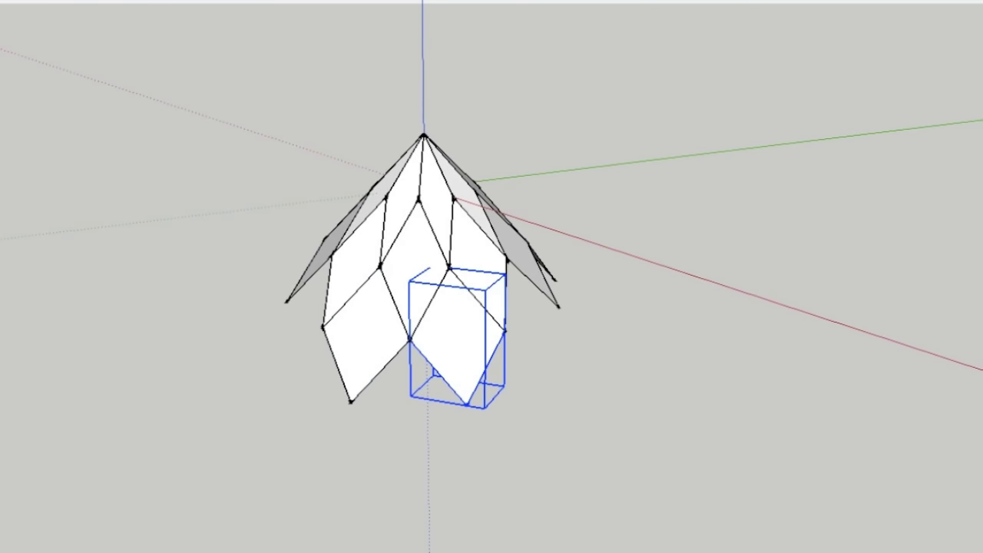
pyautogui.write('x7')
pyautogui.press('Return')
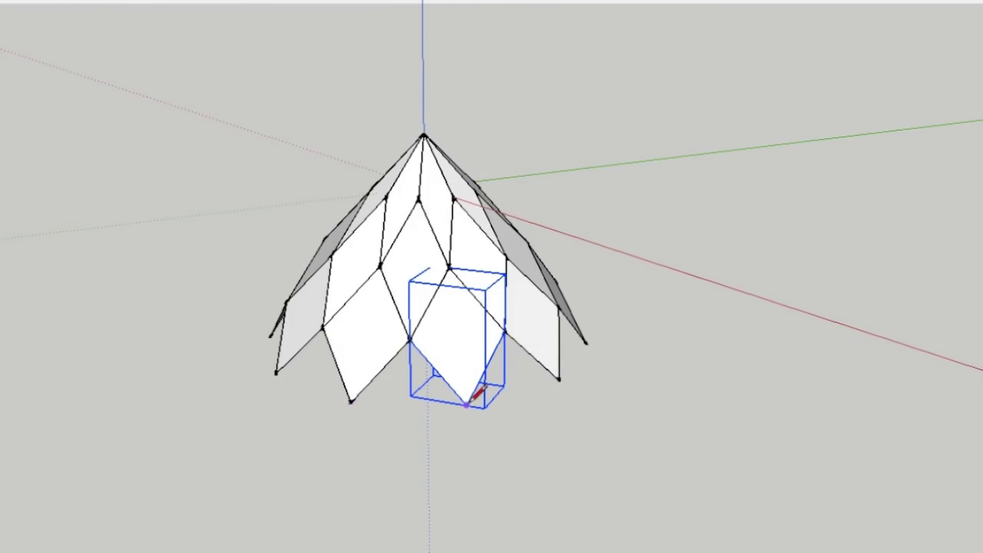
# Step: Draw a fourth-tier diamond below the third ring and erase its cross edges
pyautogui.click(351, 401)
pyautogui.click(466, 404)
pyautogui.click(410, 341)
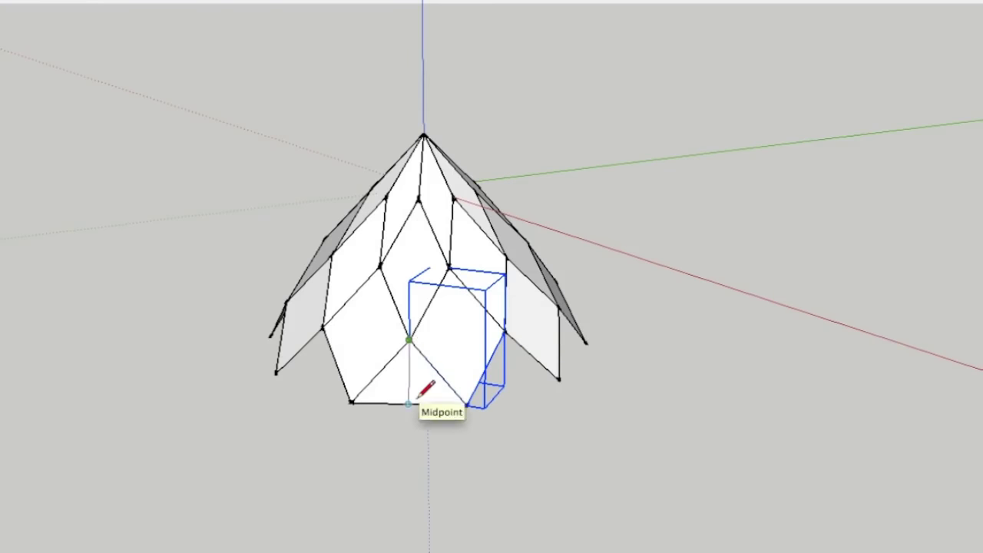
pyautogui.click(418, 398)
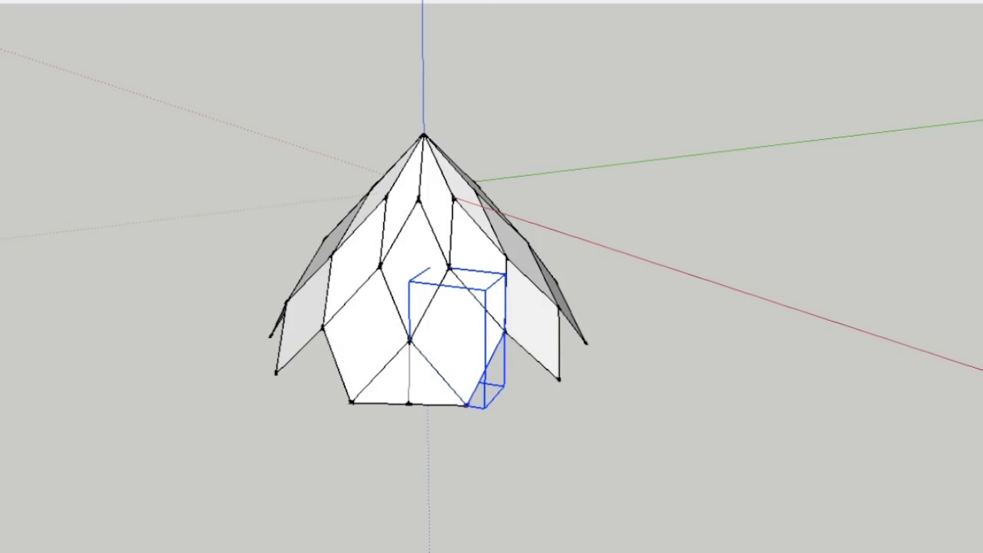
pyautogui.click(351, 401)
pyautogui.click(408, 467)
pyautogui.click(466, 404)
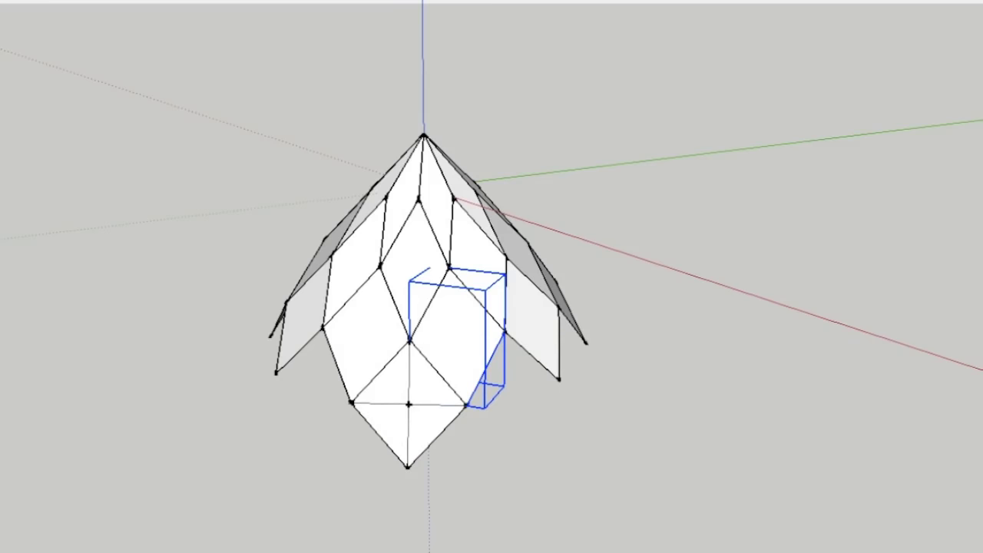
pyautogui.press('e')
pyautogui.moveTo(407, 415); pyautogui.dragTo(409, 407)
# Step: Select the new diamond and make it a component named dim4
pyautogui.press('space')
pyautogui.doubleClick(414, 421)
pyautogui.click(42, 2)
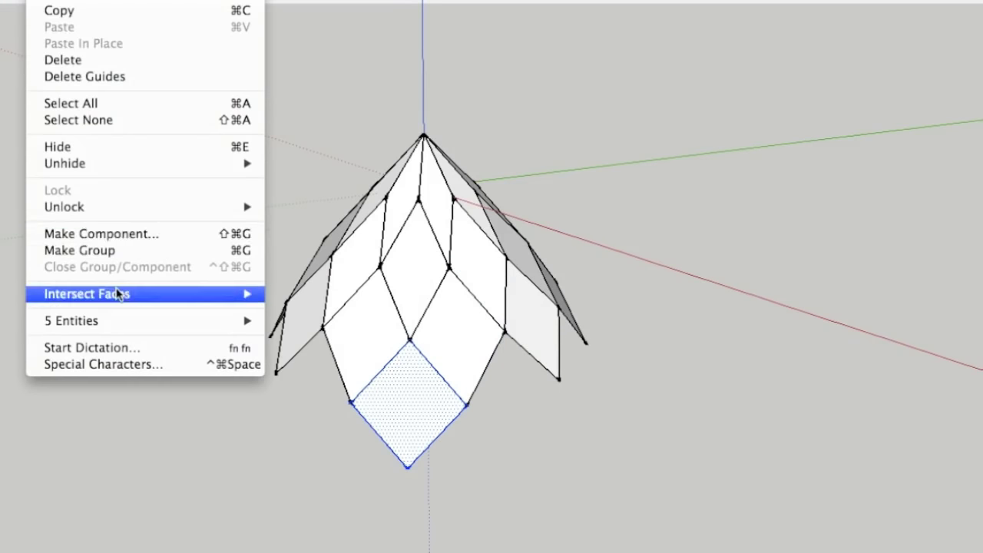
pyautogui.click(105, 234)
pyautogui.write('dim4')
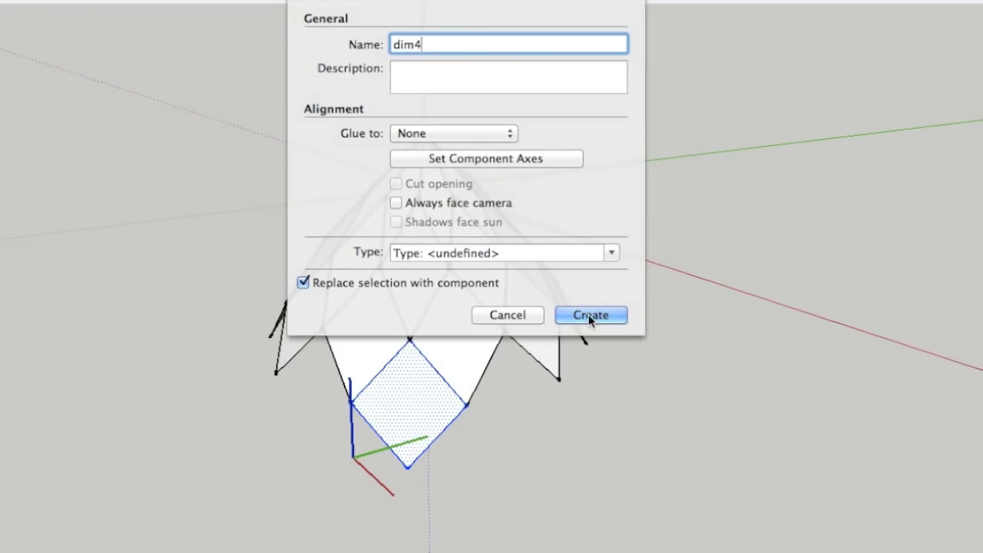
pyautogui.click(588, 314)
# Step: Rotate a copy of dim4 about the apex into the next slot to the right
pyautogui.press('q')
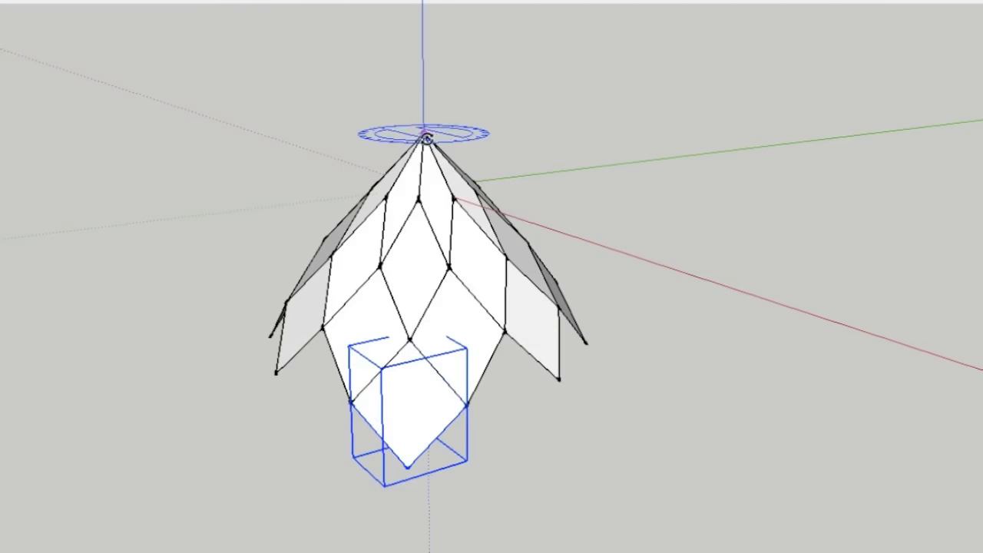
pyautogui.click(423, 133)
pyautogui.click(350, 402)
pyautogui.press('ctrl')
pyautogui.click(466, 403)
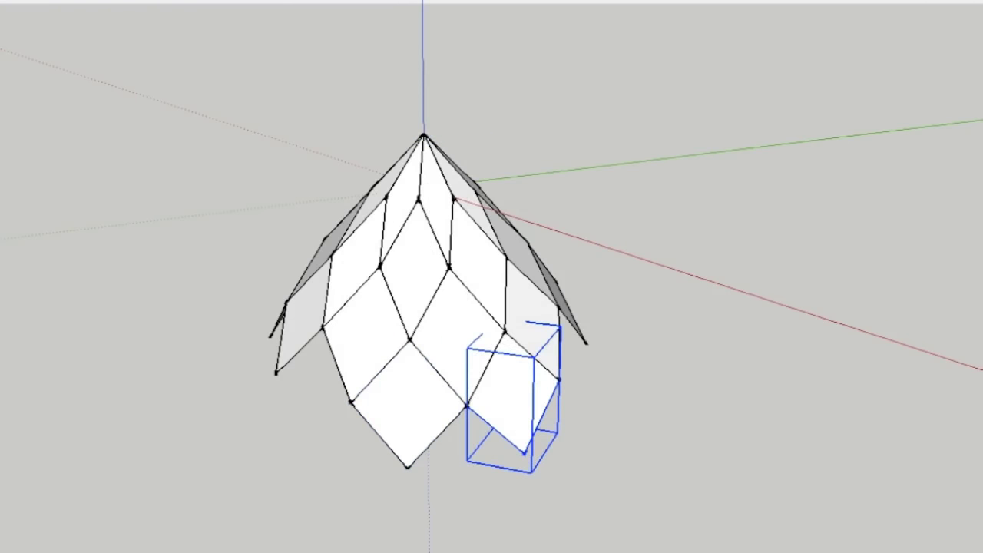
# Step: Draw the bottom-left triangle and a guide line to the bottom edge's midpoint
pyautogui.press('l')
pyautogui.click(302, 445)
pyautogui.click(408, 467)
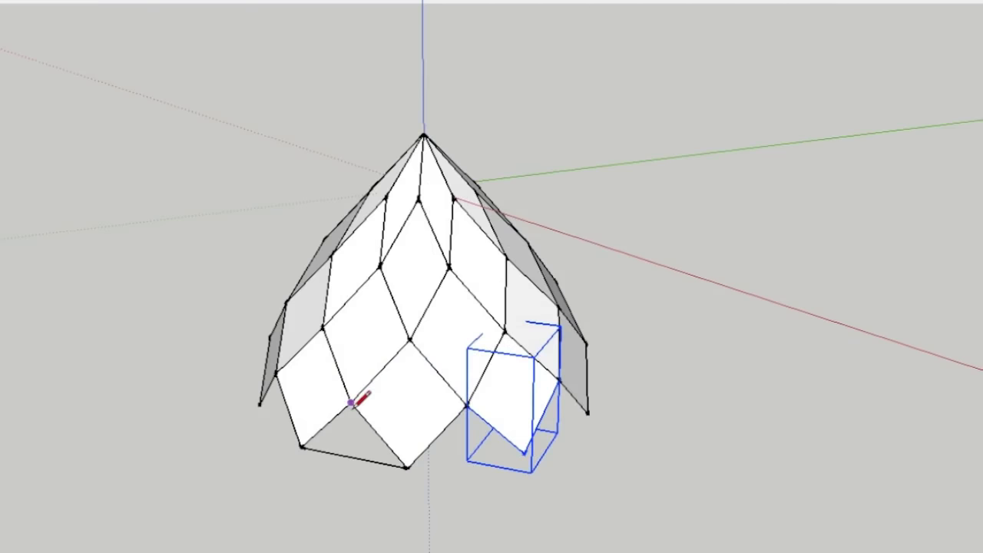
pyautogui.click(350, 402)
pyautogui.click(302, 446)
pyautogui.click(350, 402)
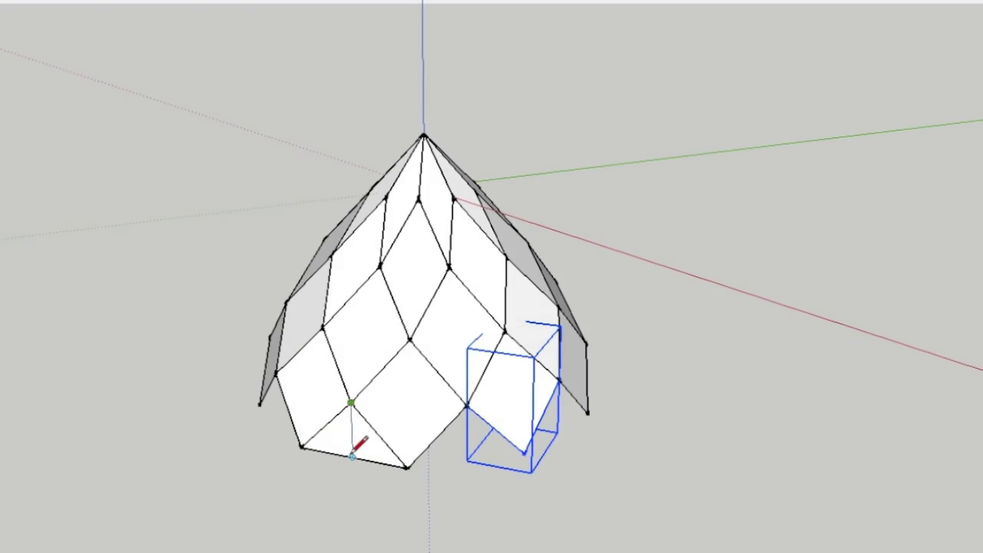
pyautogui.click(352, 454)
# Step: Draw the new lowest diamond and erase the guide lines inside it
pyautogui.click(355, 509)
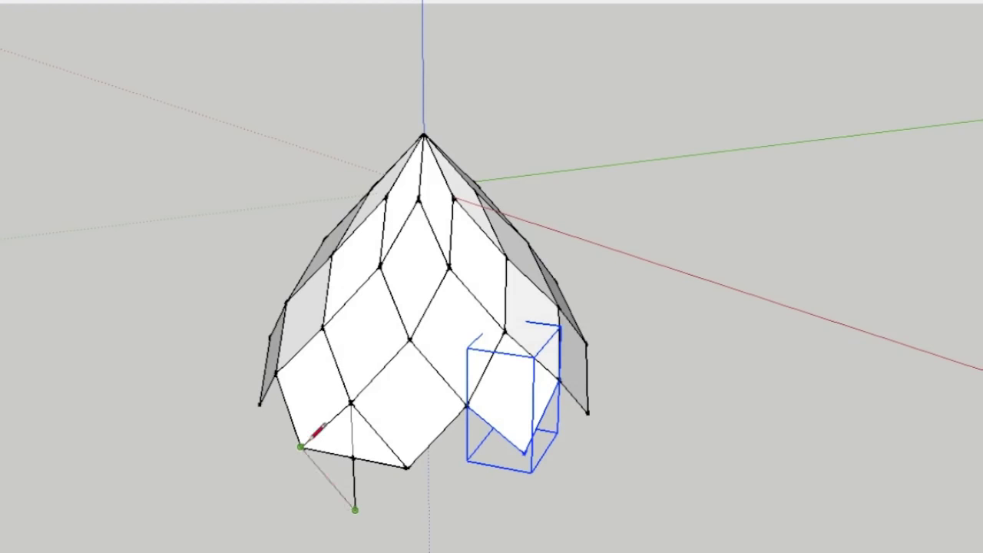
pyautogui.click(302, 445)
pyautogui.click(355, 510)
pyautogui.click(407, 467)
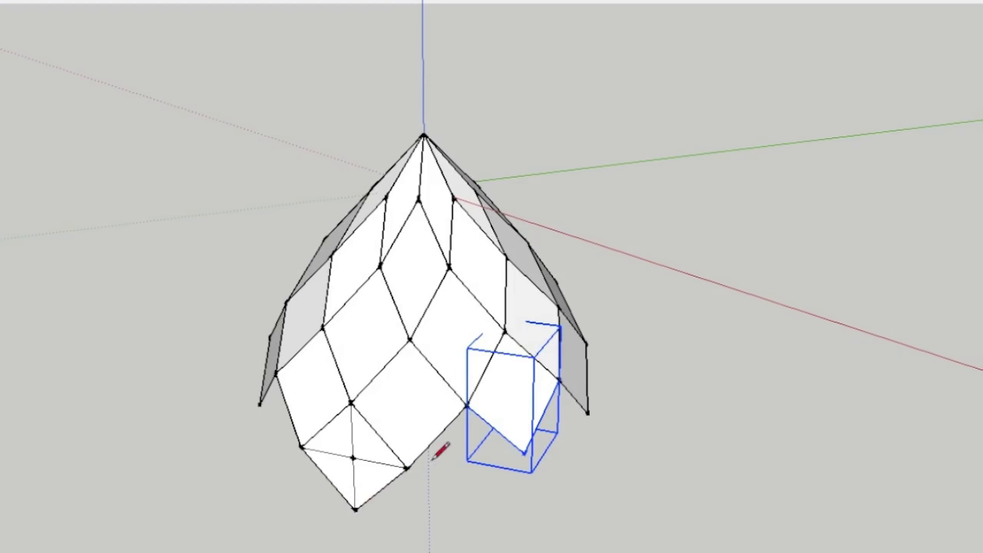
pyautogui.press('e')
pyautogui.moveTo(351, 461); pyautogui.dragTo(345, 461)
# Step: Make the lowest diamond a component named dim5 via the right-click menu
pyautogui.press('space')
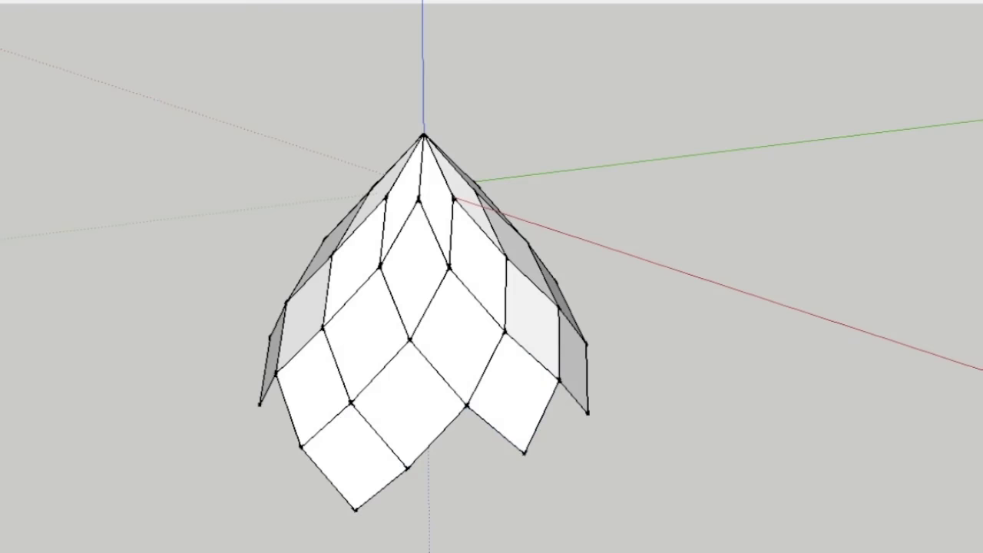
pyautogui.rightClick(209, 132)
pyautogui.click(192, 229)
pyautogui.write('dim5')
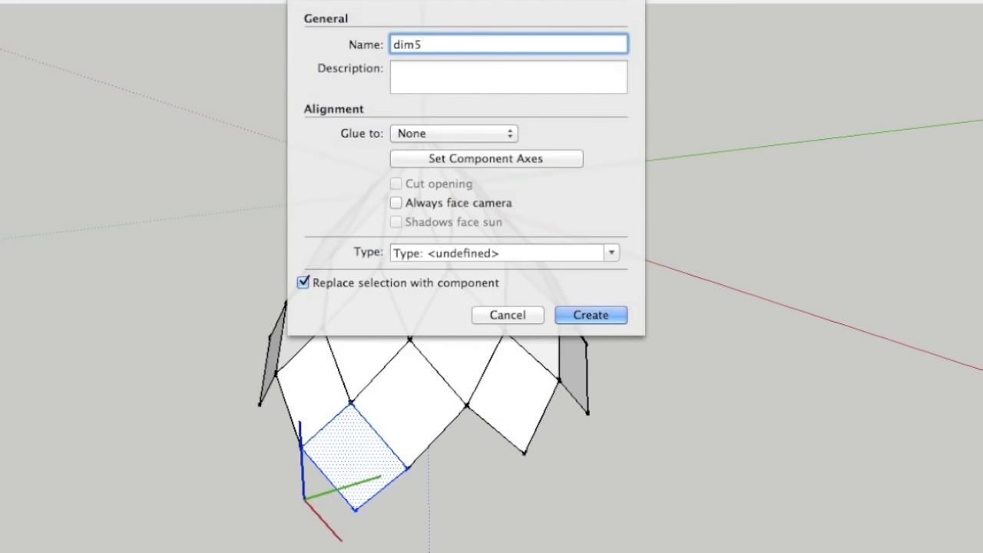
pyautogui.click(595, 317)
# Step: Rotate-copy dim5 about the dome apex and repeat it x10 to complete the bottom ring
pyautogui.press('q')
pyautogui.click(423, 134)
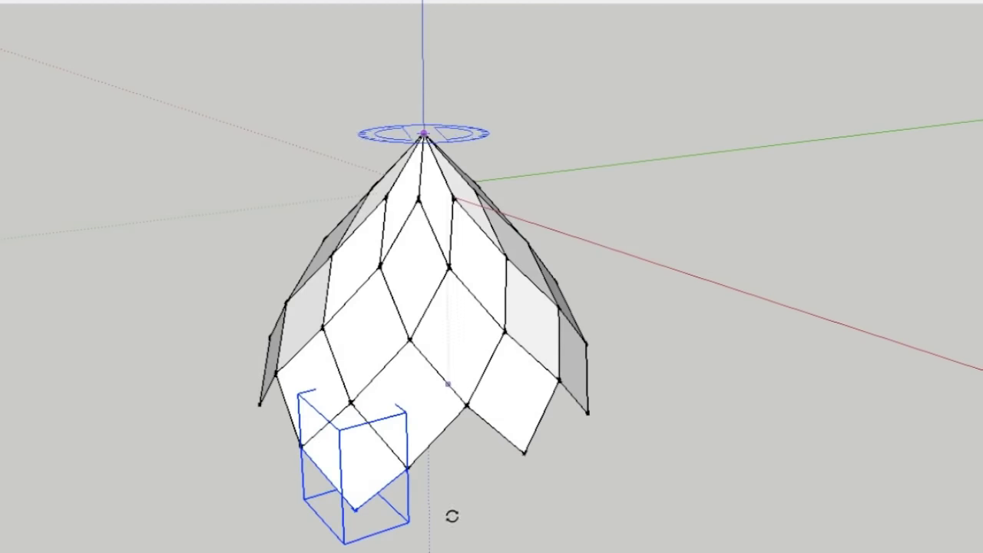
pyautogui.click(411, 469)
pyautogui.click(524, 454)
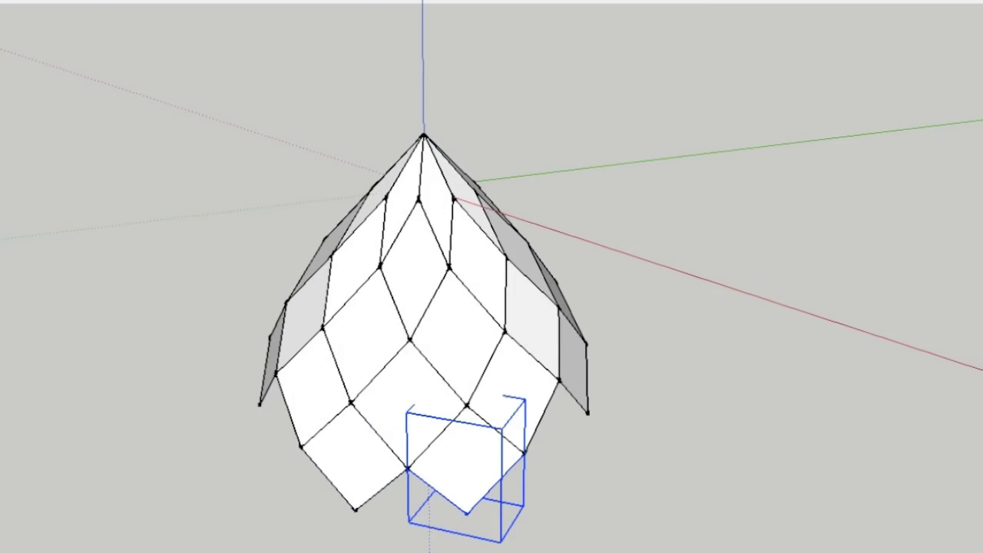
pyautogui.write('x10')
pyautogui.press('Return')
pyautogui.press('space')
pyautogui.click(138, 98)
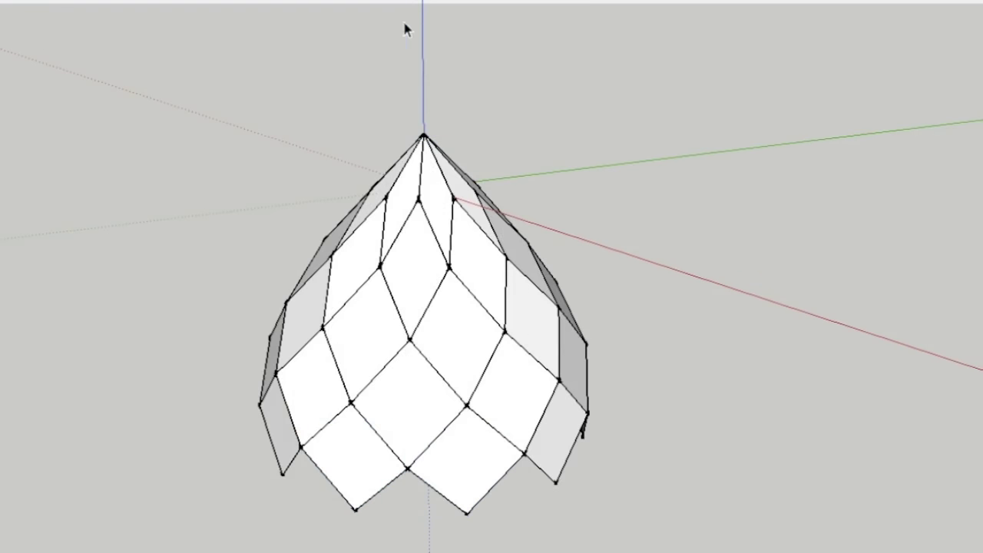
pyautogui.moveTo(500, 329); pyautogui.dragTo(474, 279, button='middle')
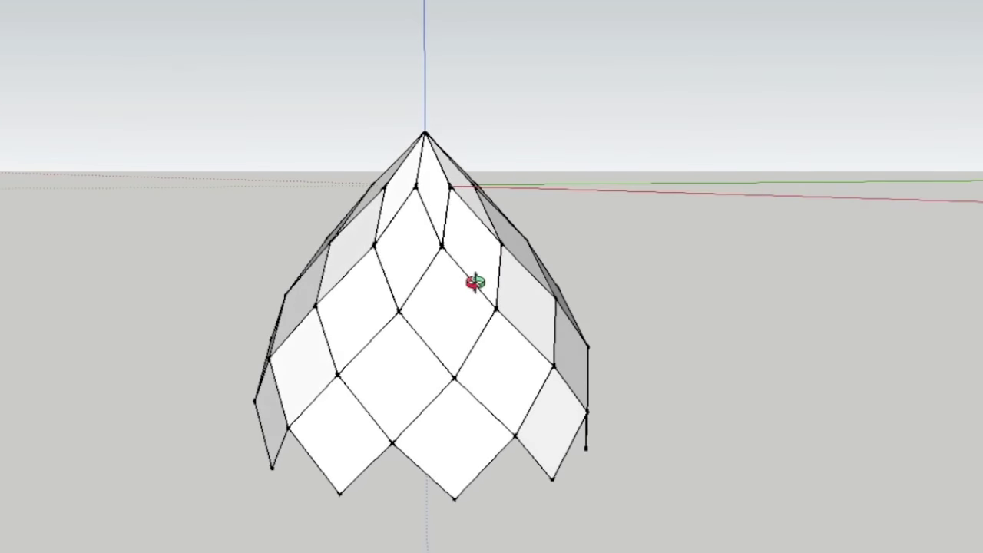
pyautogui.scroll(-2, 475, 280)
pyautogui.scroll(2, 520, 512)
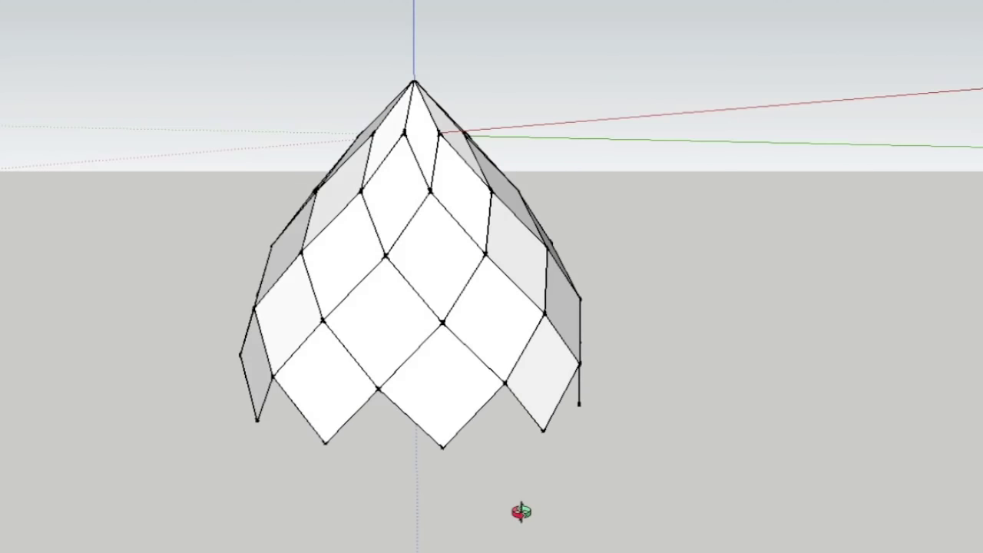
pyautogui.moveTo(379, 421); pyautogui.dragTo(402, 441, button='middle')
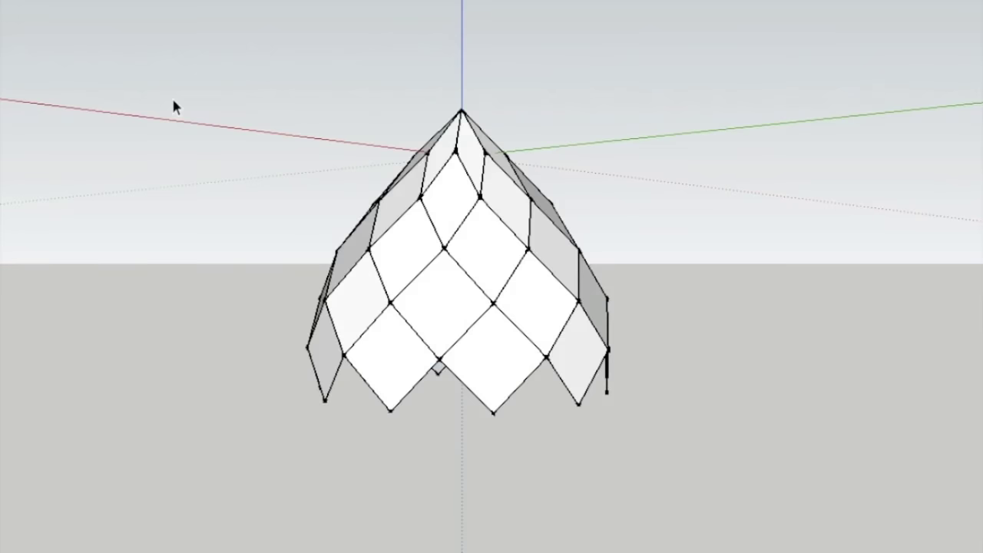
# Step: Select the whole dome and start a rotate-copy pivoting below the model from the apex
pyautogui.moveTo(172, 97); pyautogui.dragTo(653, 370)
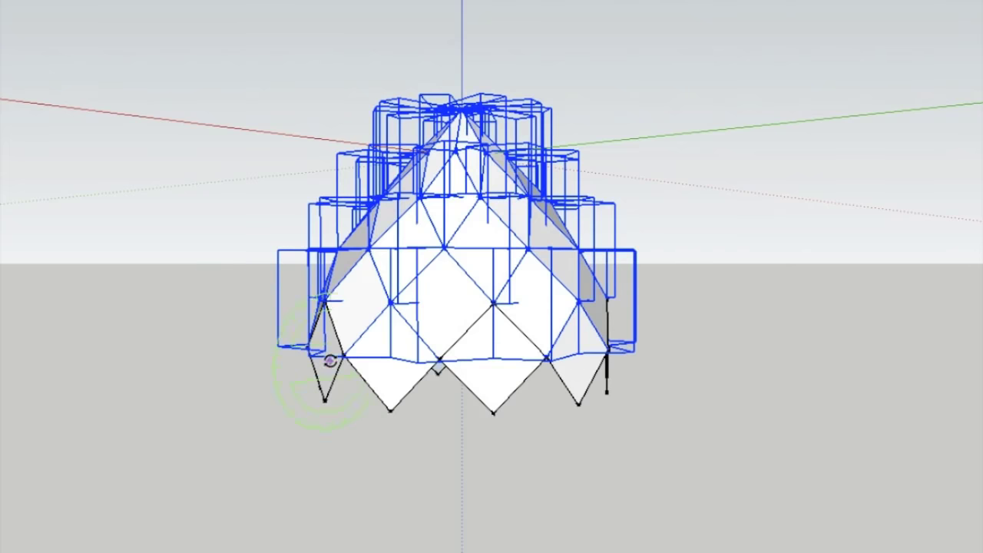
pyautogui.click(462, 441)
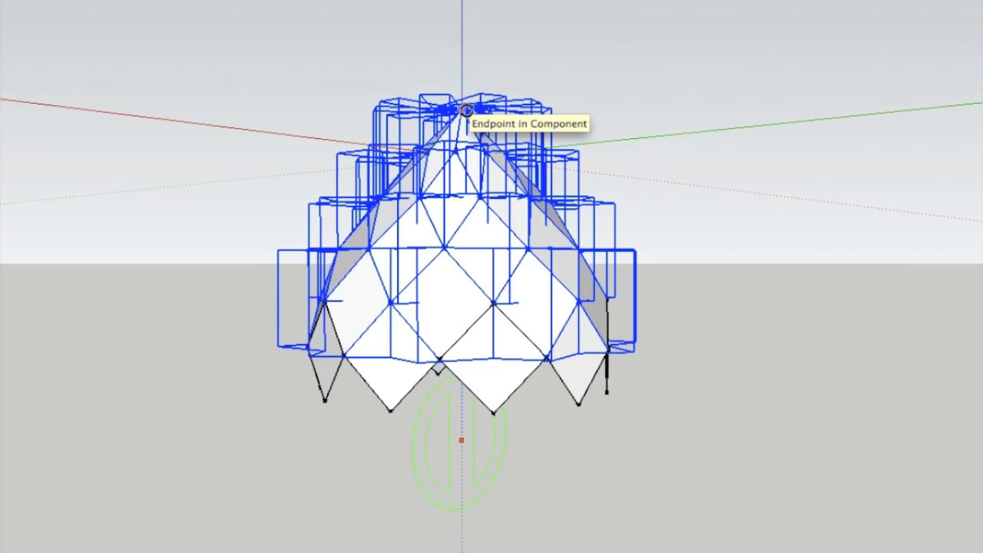
pyautogui.click(467, 109)
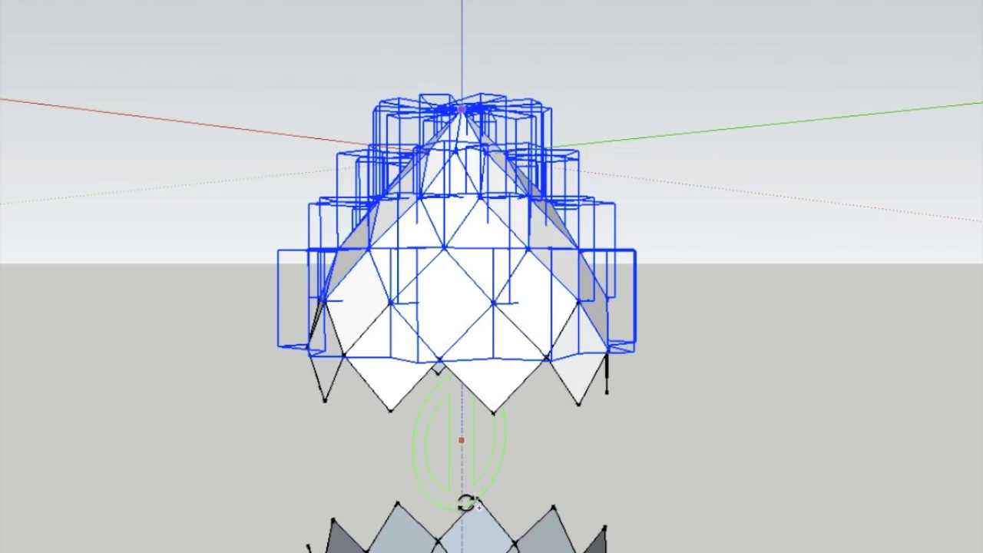
# Step: Finish the upside-down copy and move it up against the dome's underside
pyautogui.click(466, 504)
pyautogui.scroll(-3, 441, 415)
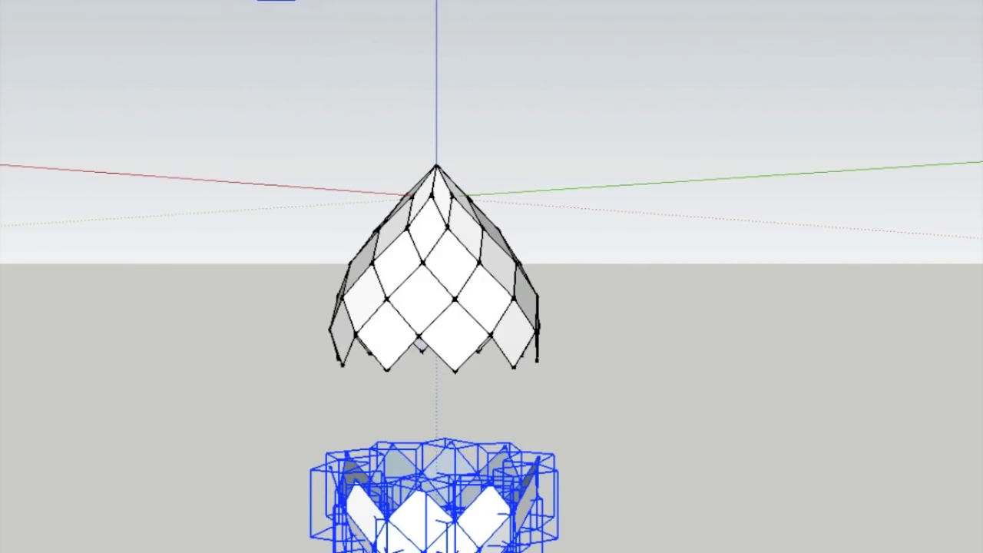
pyautogui.click(419, 494)
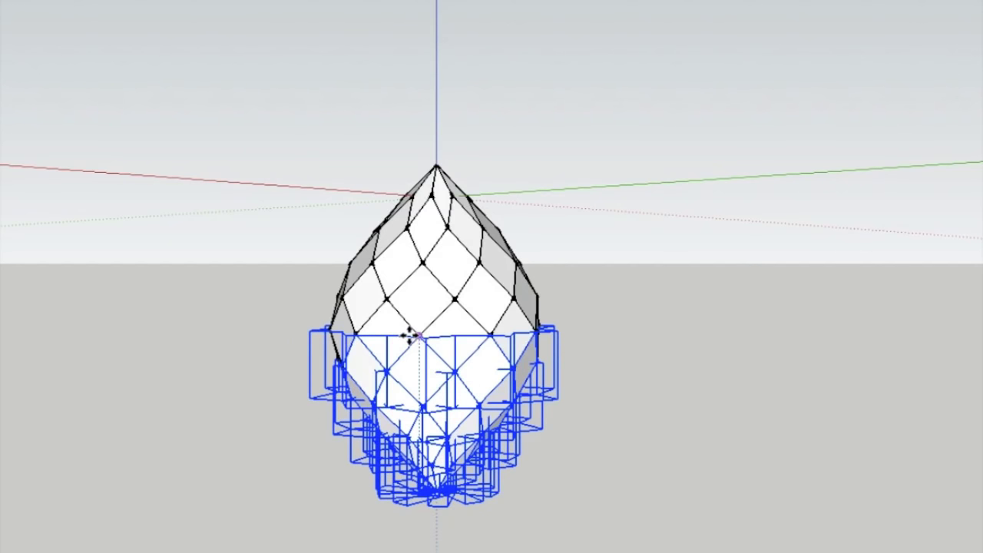
pyautogui.click(408, 333)
pyautogui.click(175, 164)
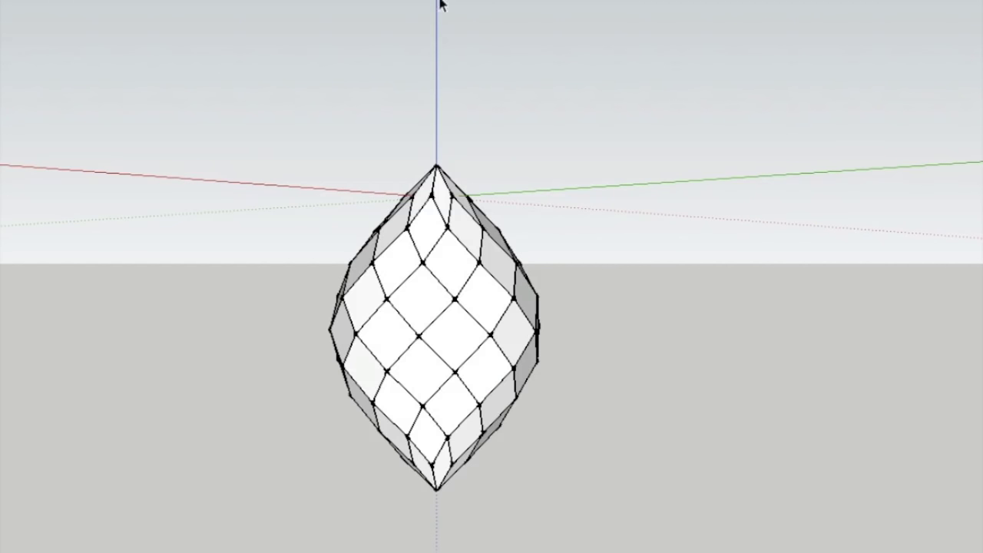
# Step: Select the whole lens and scale it vertically into a flatter shape
pyautogui.moveTo(442, 5); pyautogui.dragTo(229, 150, button='middle')
pyautogui.moveTo(228, 145); pyautogui.dragTo(659, 529)
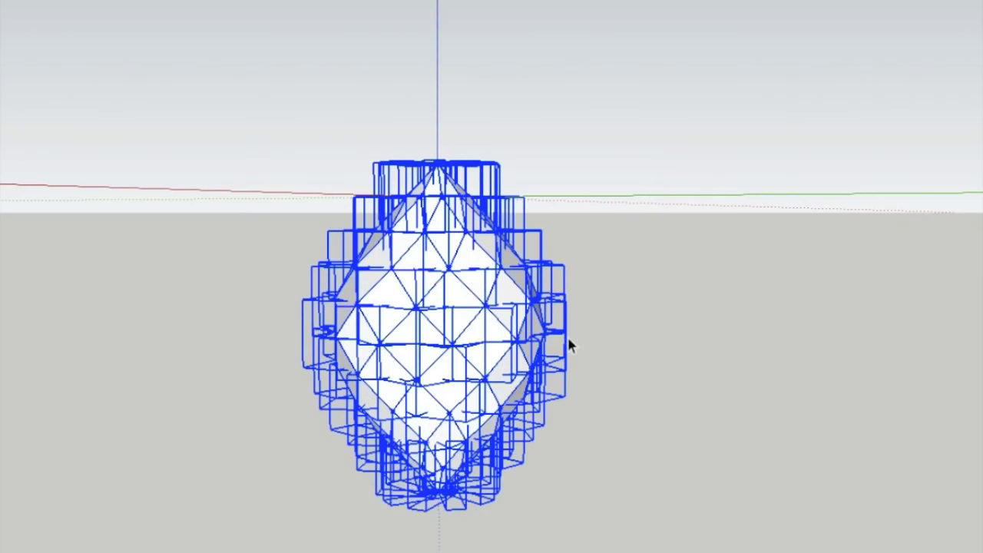
pyautogui.press('s')
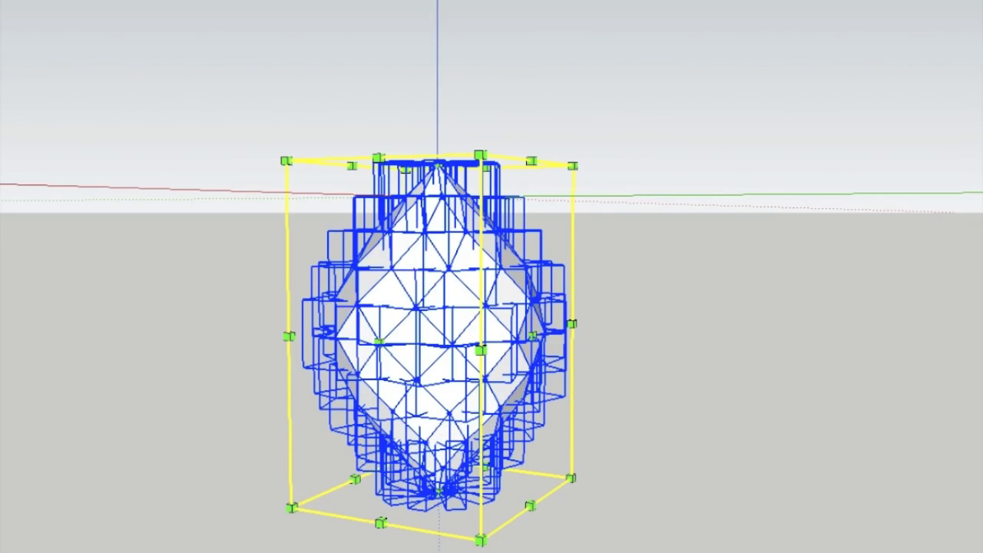
pyautogui.scroll(3, 441, 180)
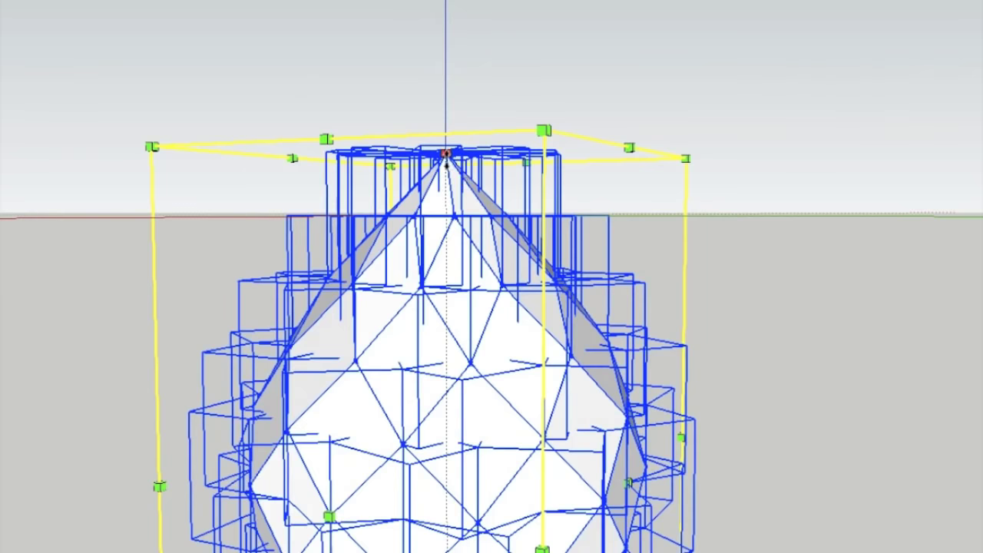
pyautogui.scroll(-5, 445, 154)
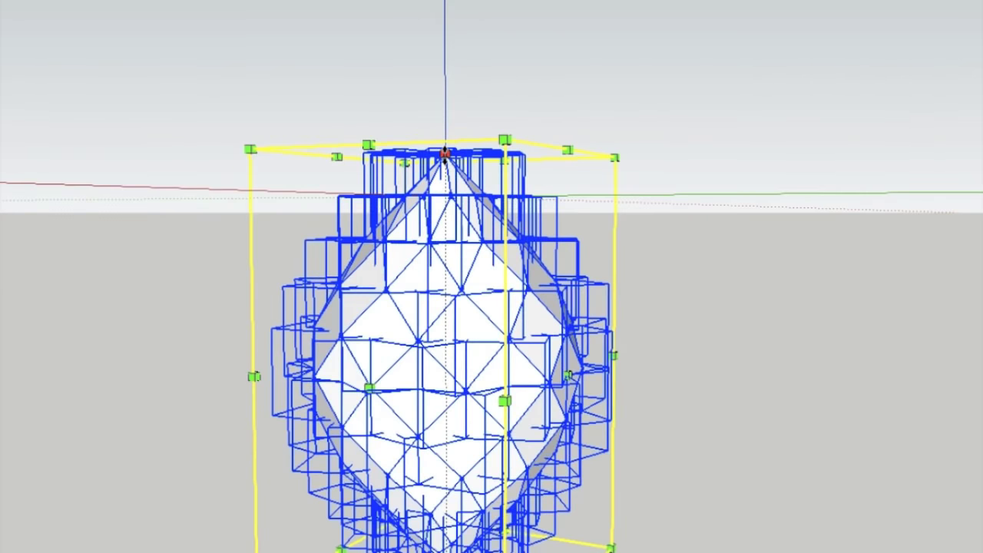
pyautogui.moveTo(445, 153); pyautogui.dragTo(443, 308)
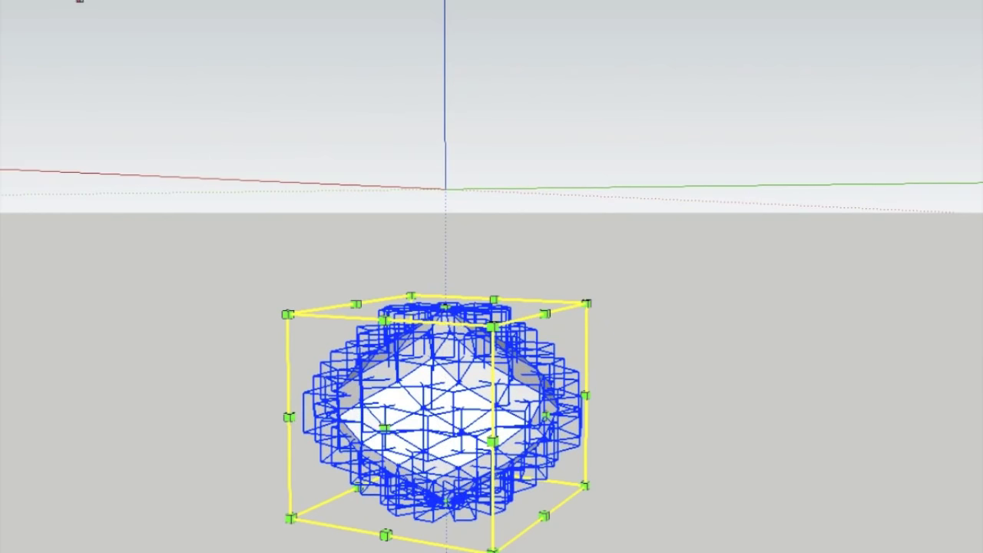
pyautogui.press('space')
pyautogui.click(154, 65)
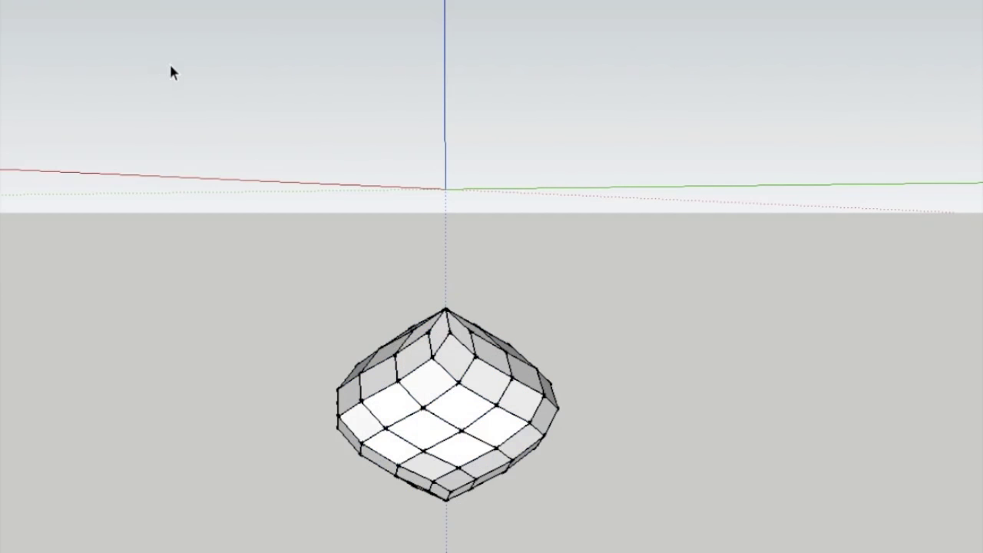
# Step: Undo the squash, then stretch the lens taller with the top-centre scale grip
pyautogui.moveTo(471, 319); pyautogui.dragTo(442, 316, button='middle')
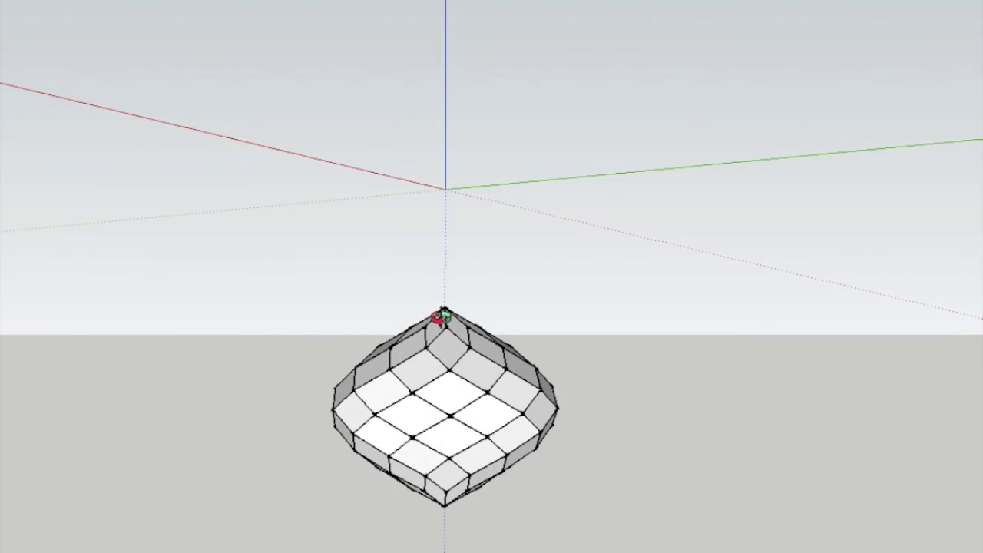
pyautogui.hotkey('ctrl', 'z')
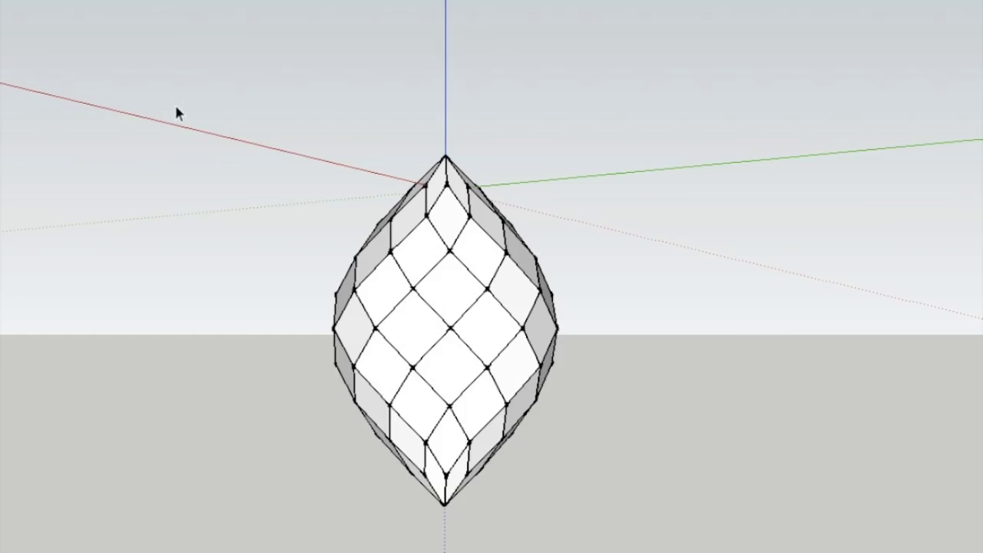
pyautogui.moveTo(629, 519); pyautogui.dragTo(658, 540)
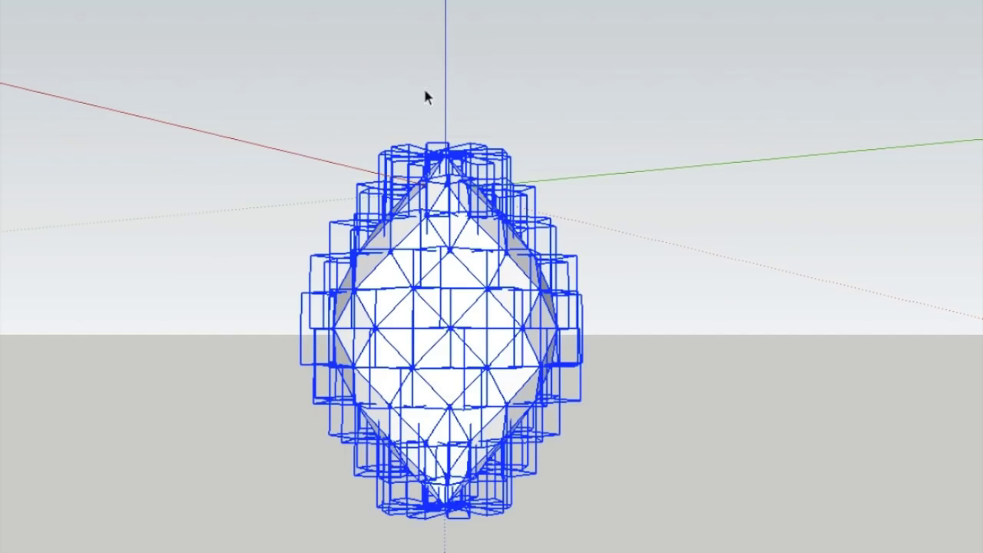
pyautogui.press('s')
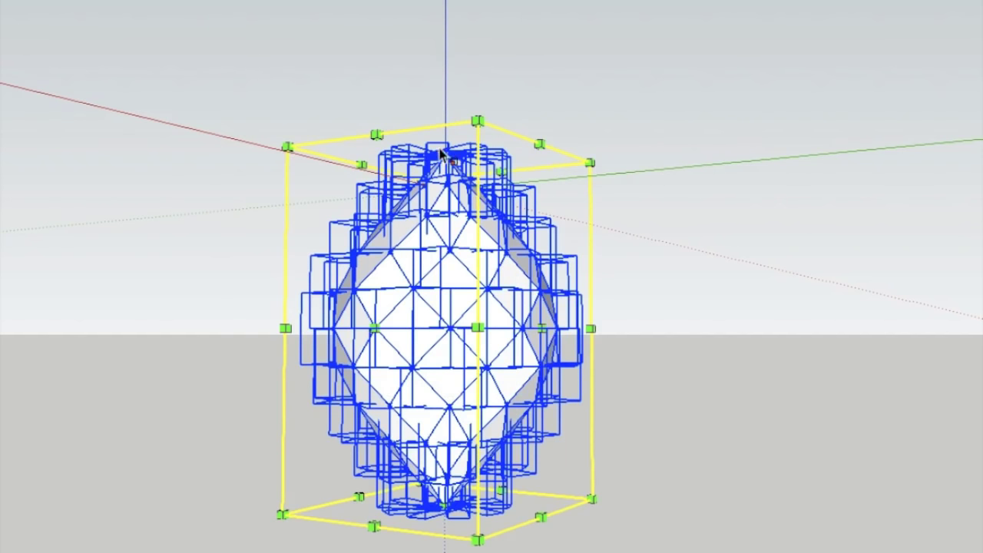
pyautogui.moveTo(444, 154); pyautogui.dragTo(432, 52)
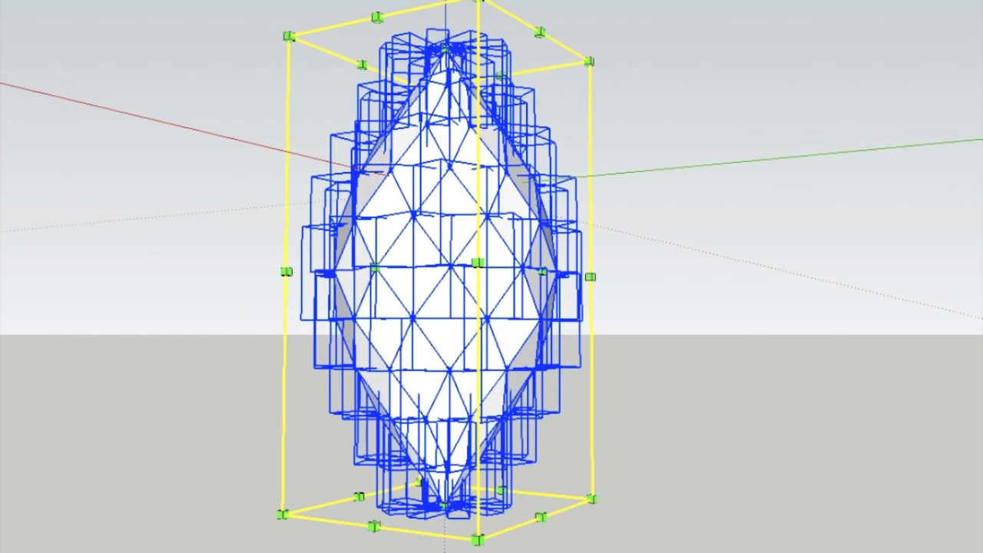
pyautogui.press('space')
pyautogui.click(139, 37)
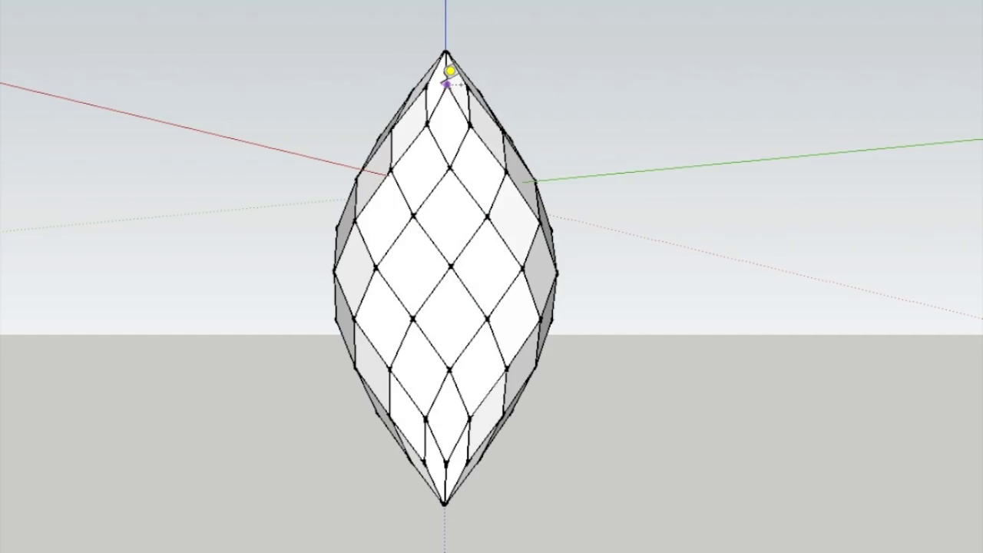
pyautogui.scroll(2, 450, 69)
pyautogui.scroll(-3, 448, 202)
pyautogui.scroll(2, 447, 168)
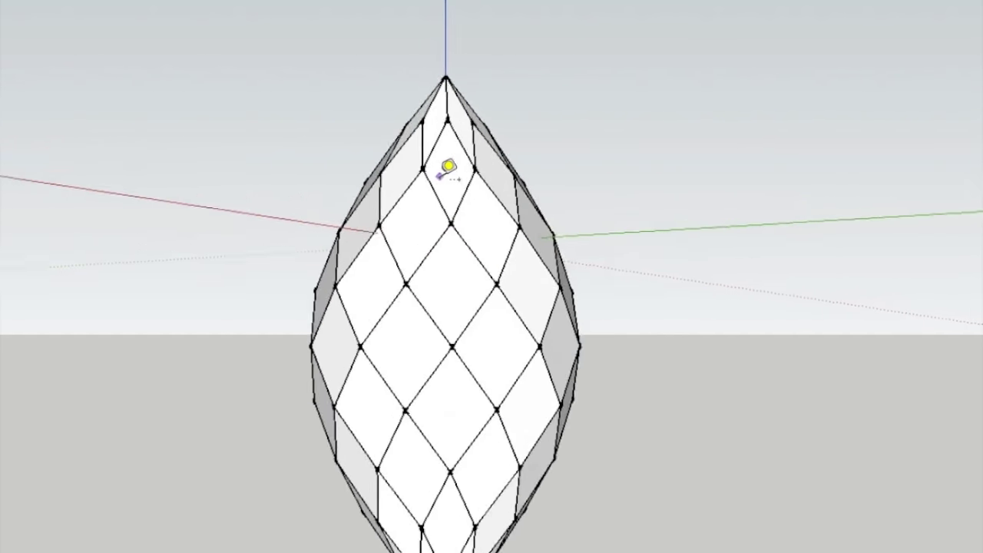
pyautogui.click(451, 228)
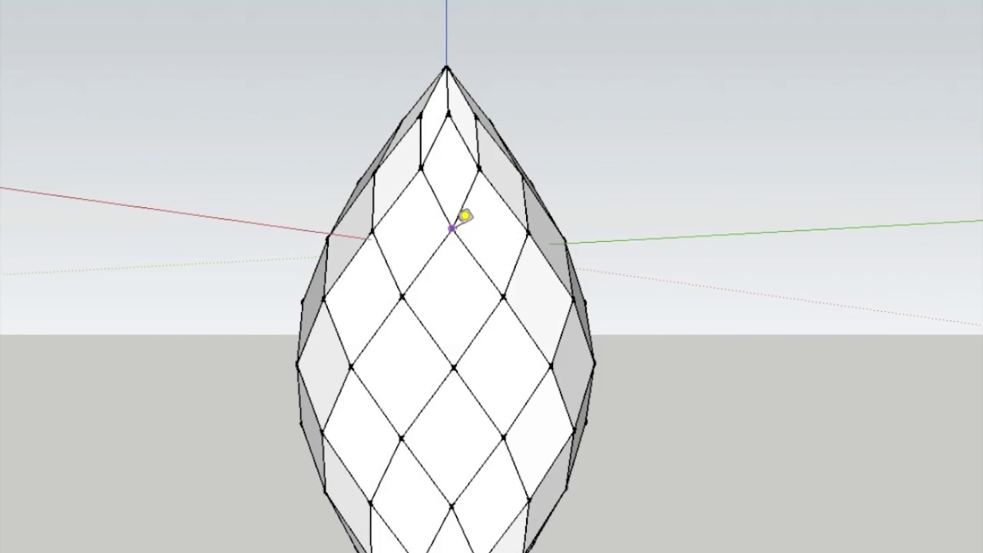
pyautogui.click(413, 289)
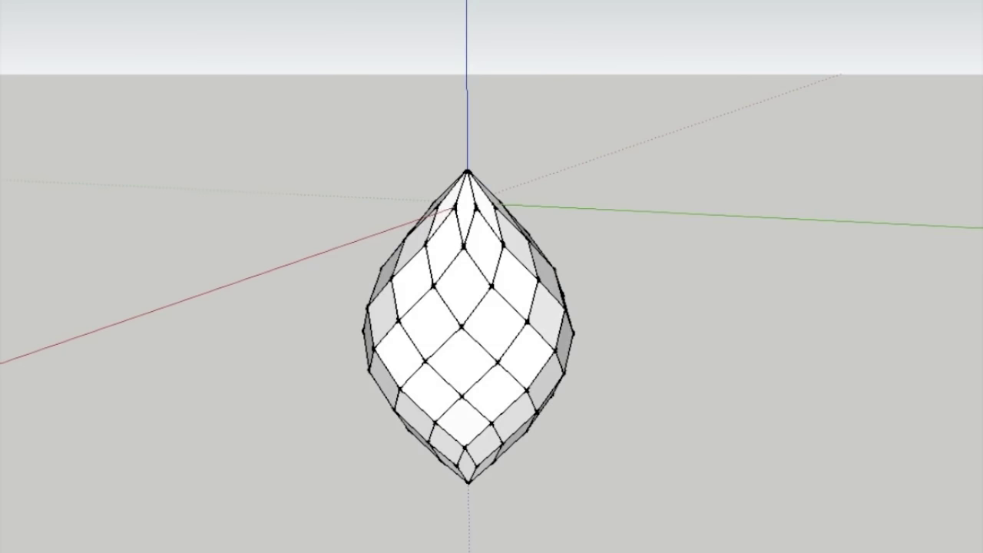
# Step: Select the entire lens and drag a corner scale grip inward to shrink it uniformly
pyautogui.moveTo(289, 144); pyautogui.dragTo(677, 540)
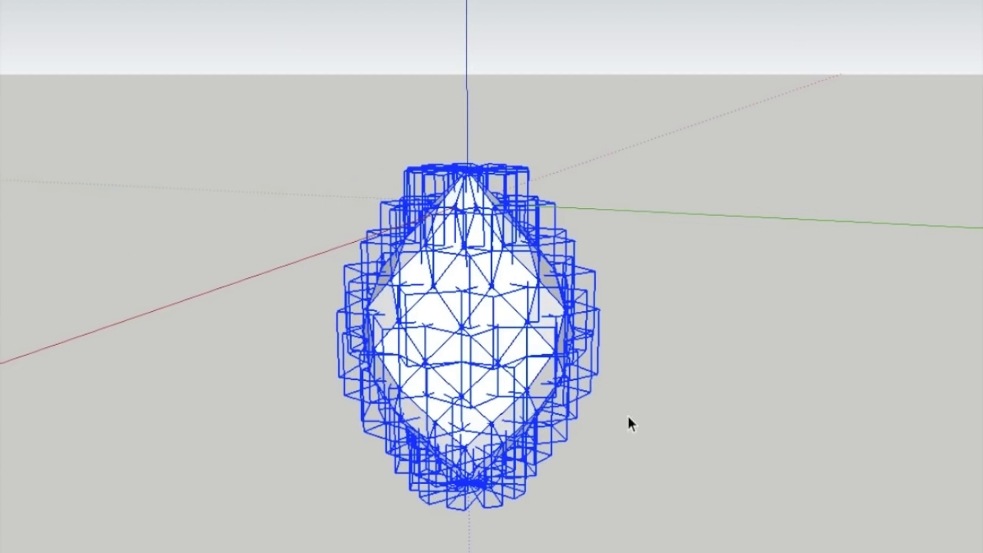
pyautogui.press('s')
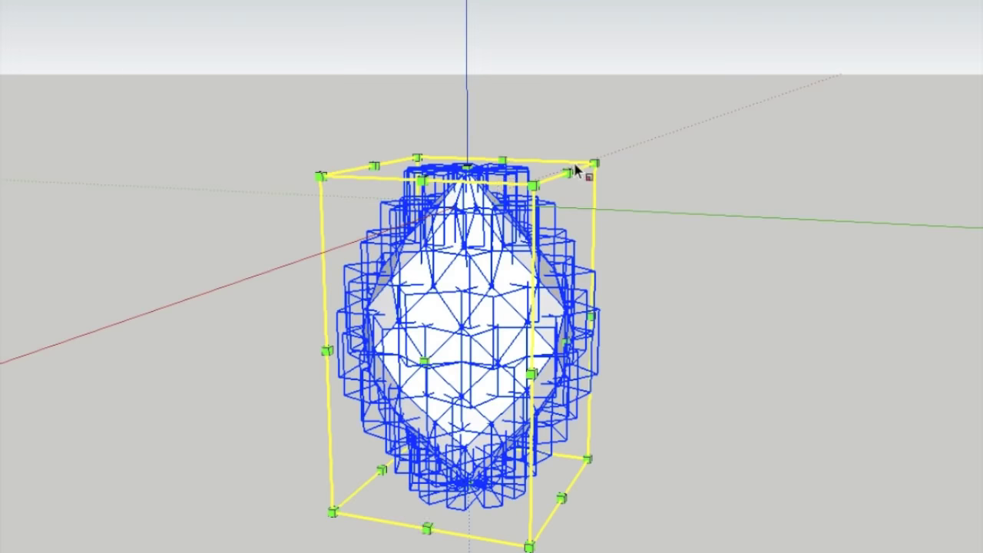
pyautogui.moveTo(594, 162); pyautogui.dragTo(294, 422)
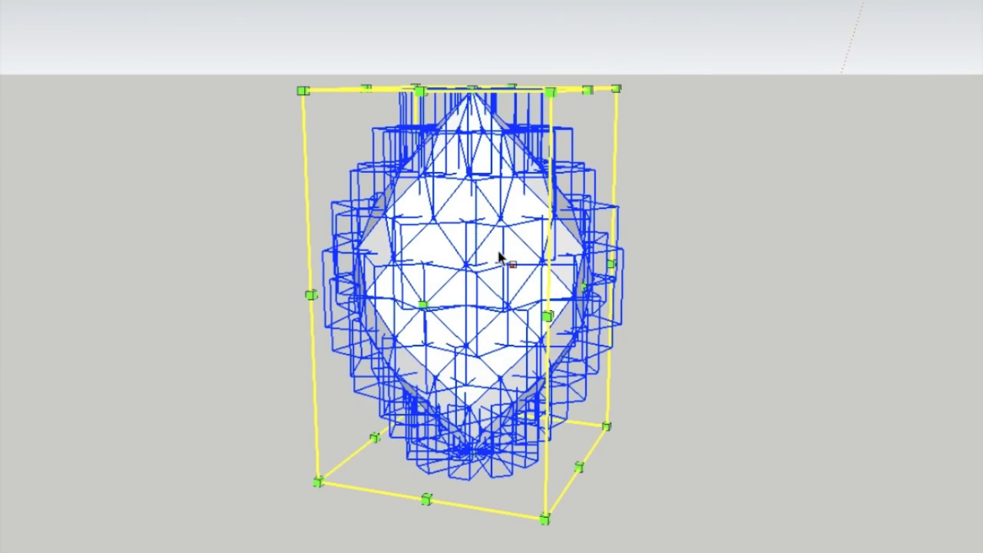
pyautogui.press('space')
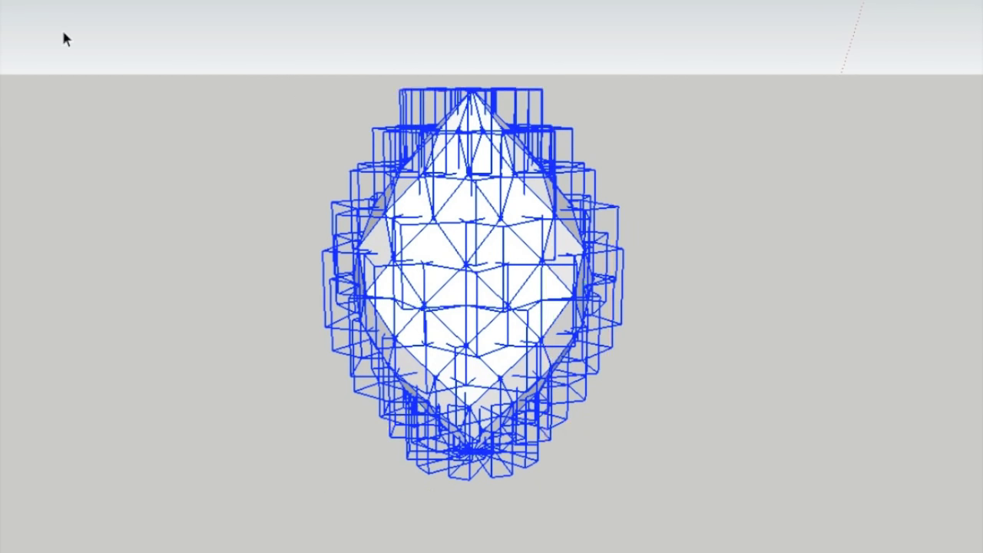
pyautogui.click(136, 99)
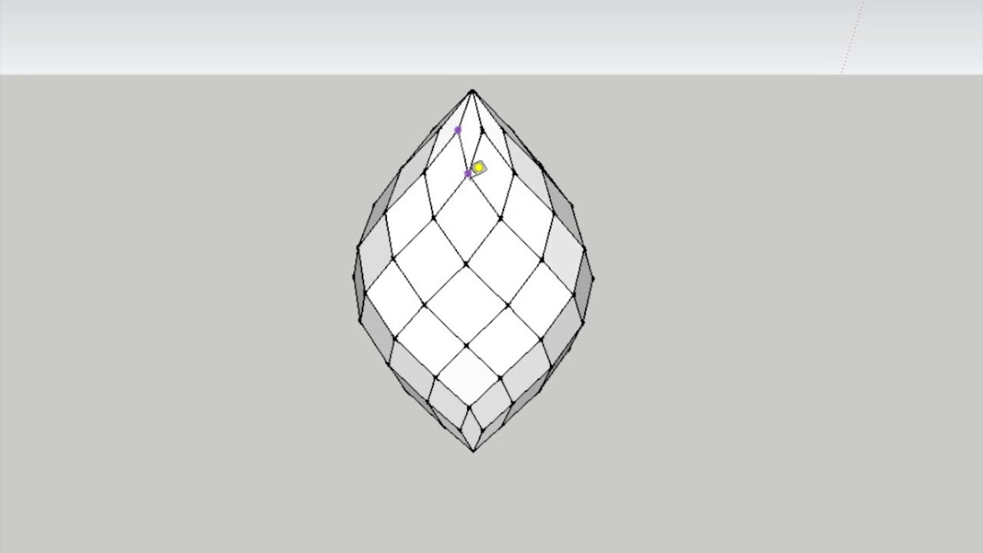
pyautogui.click(476, 164)
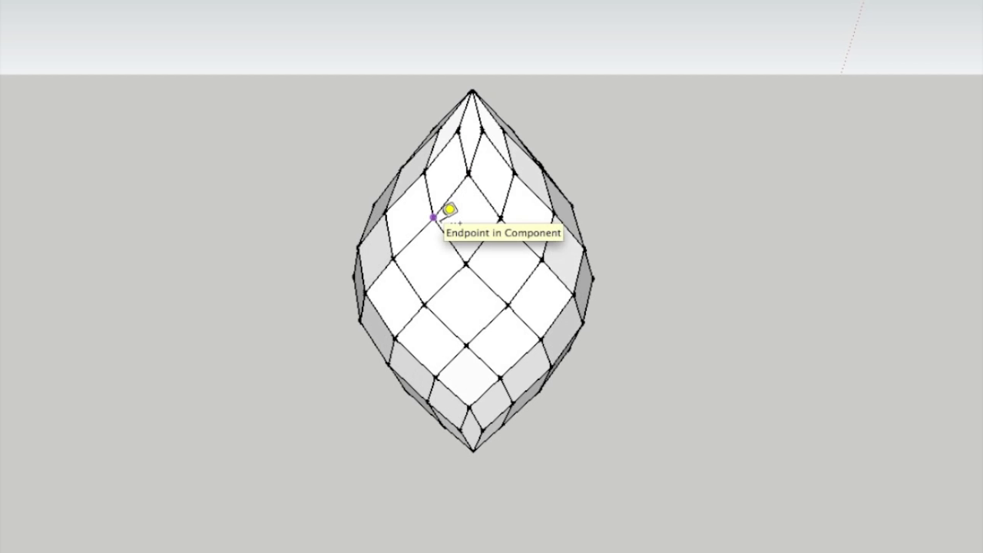
pyautogui.click(469, 175)
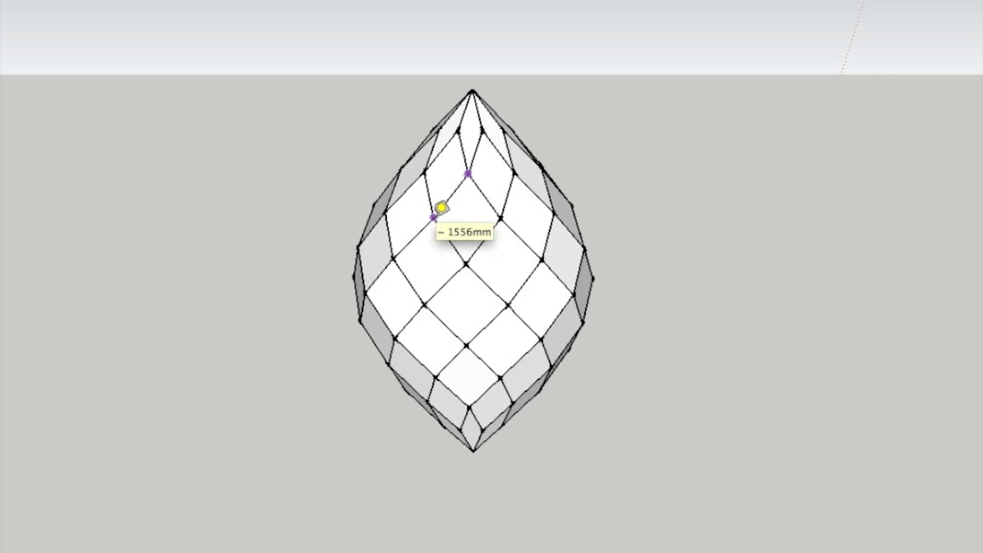
pyautogui.click(435, 217)
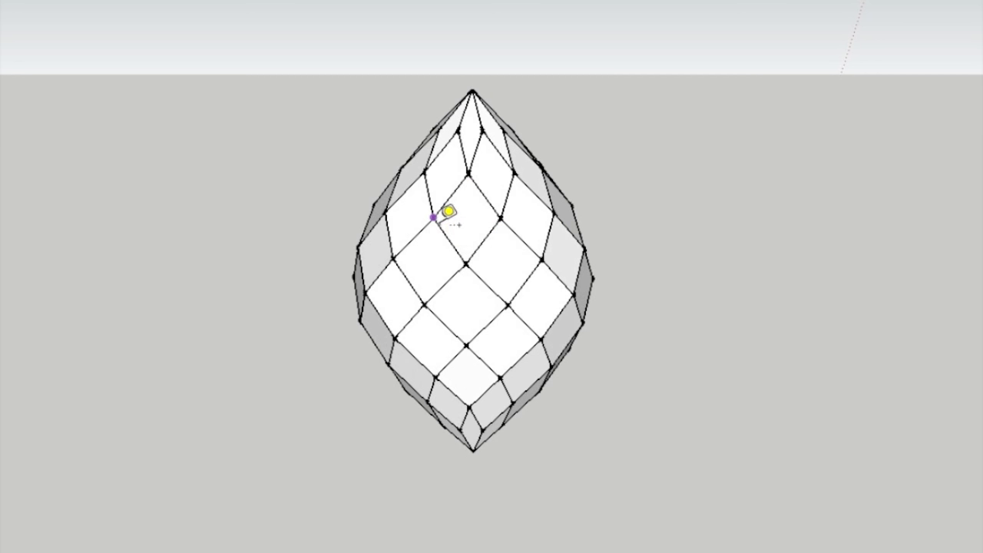
pyautogui.click(434, 218)
pyautogui.click(465, 264)
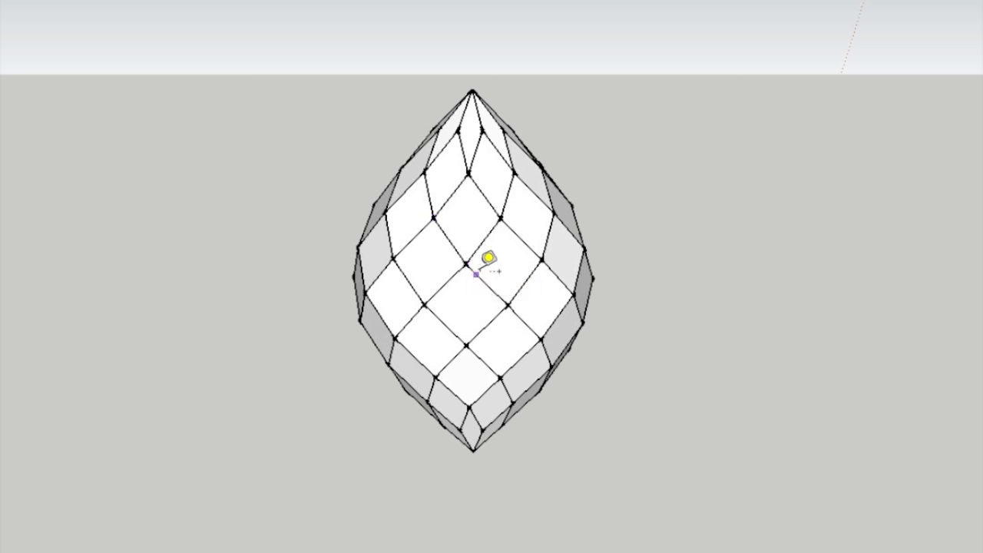
pyautogui.click(465, 263)
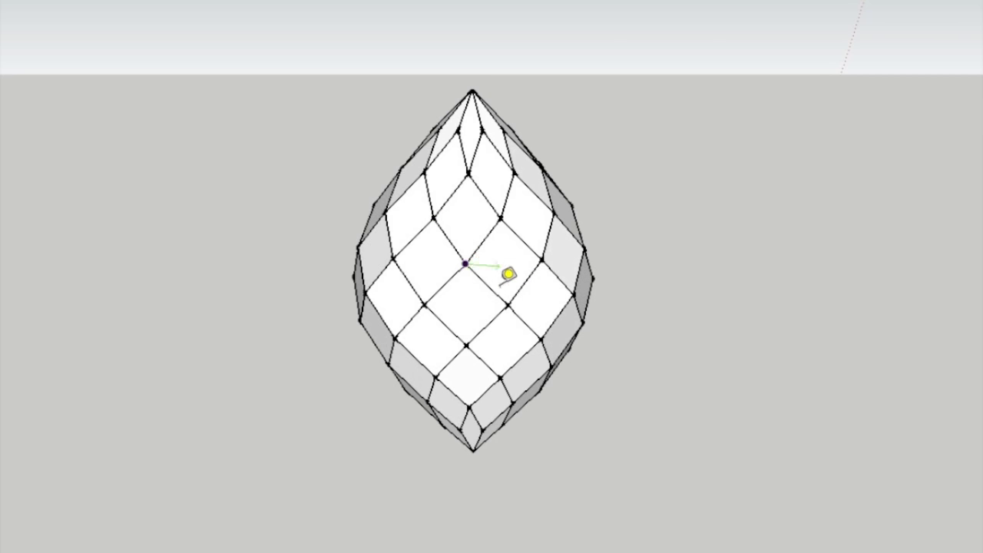
pyautogui.click(508, 305)
# Step: Select the lens and drag its top-centre scale grip upward to make it more slender
pyautogui.moveTo(279, 82); pyautogui.dragTo(654, 484)
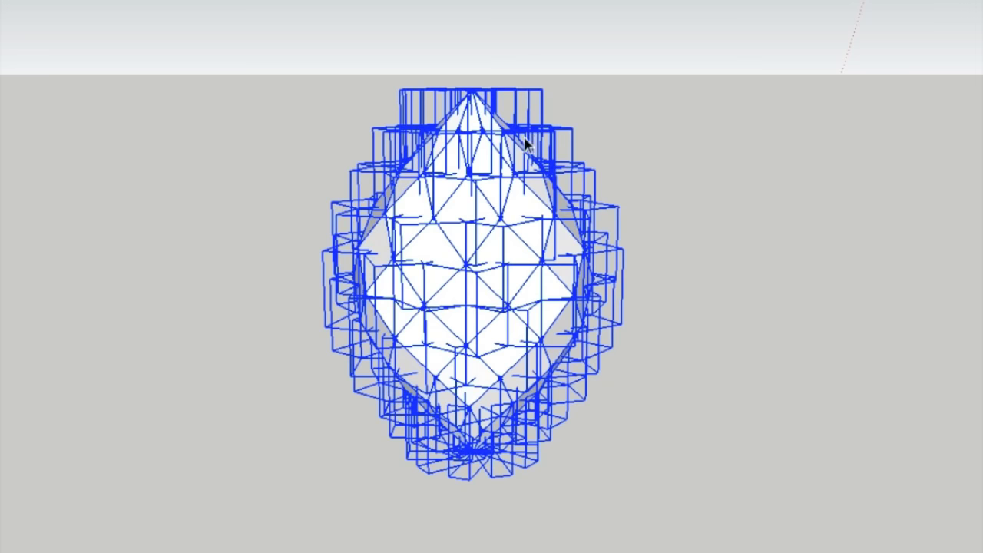
pyautogui.press('s')
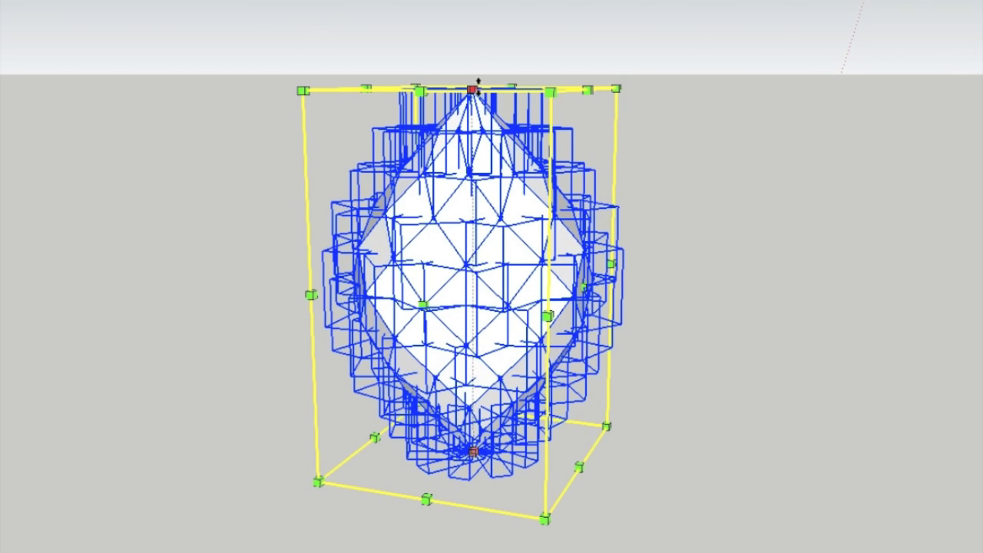
pyautogui.moveTo(472, 88); pyautogui.dragTo(471, 4)
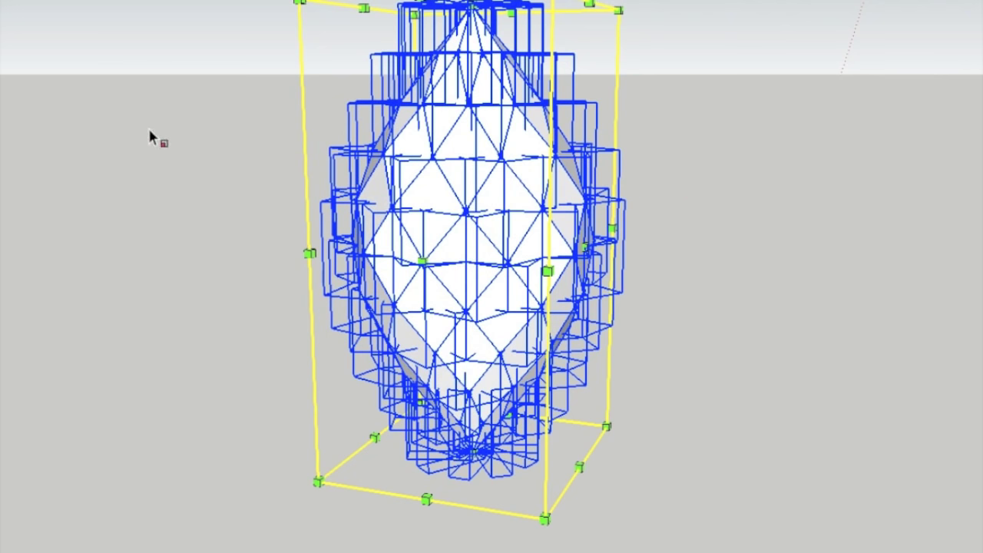
pyautogui.press('space')
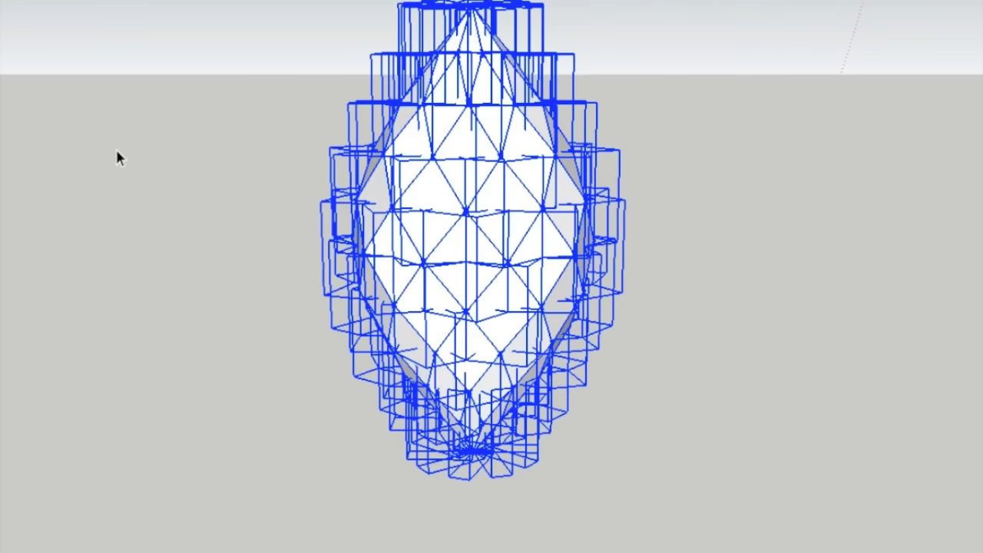
pyautogui.click(117, 156)
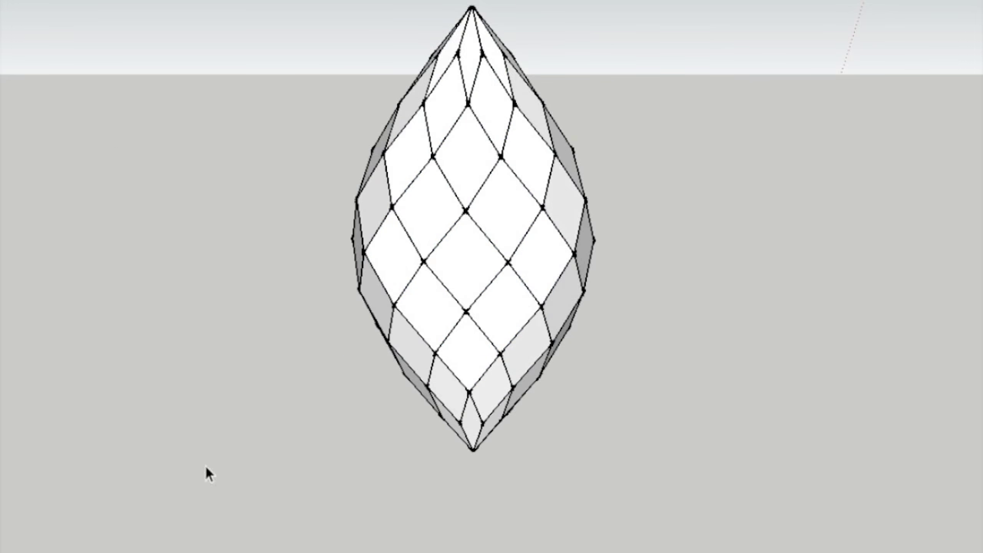
pyautogui.scroll(-2, 204, 464)
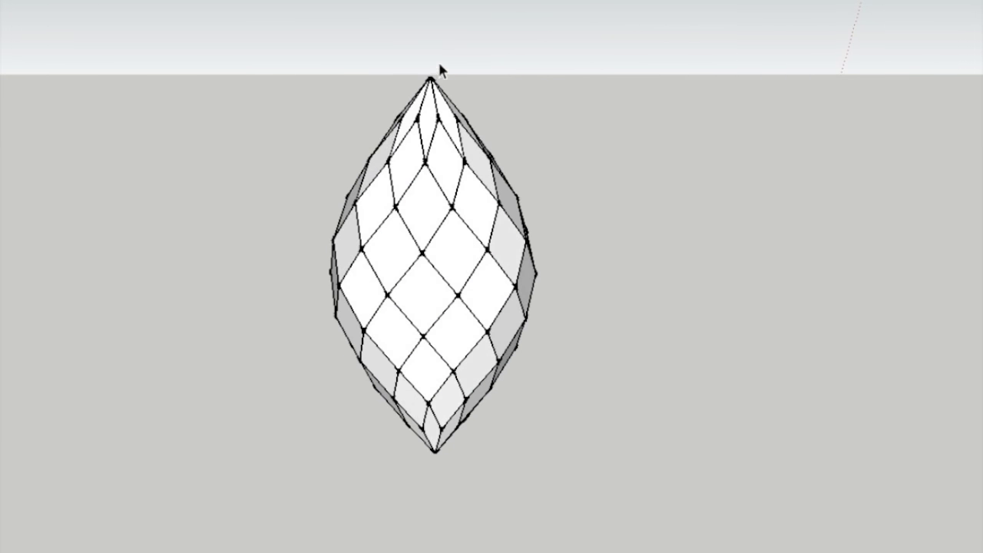
pyautogui.scroll(1, 440, 68)
pyautogui.scroll(-1, 439, 68)
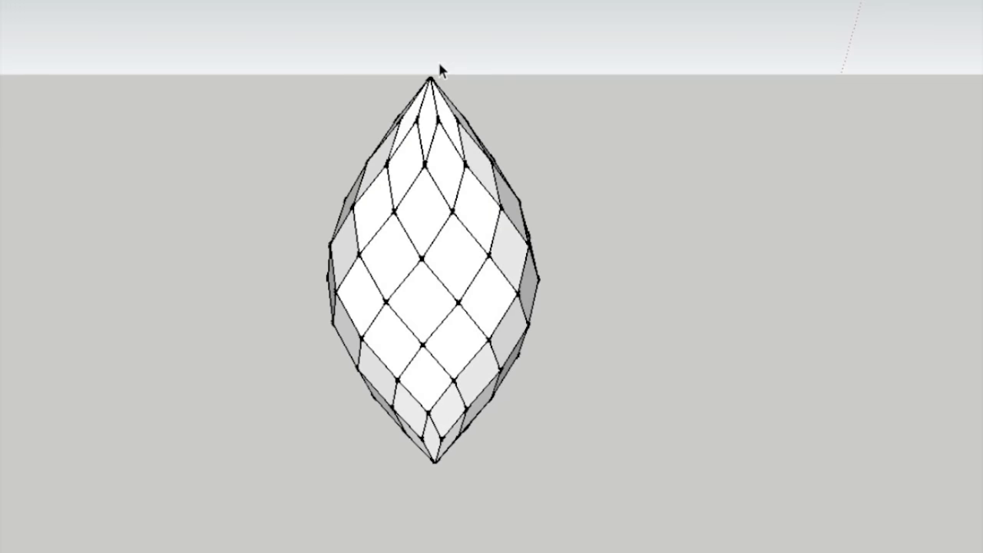